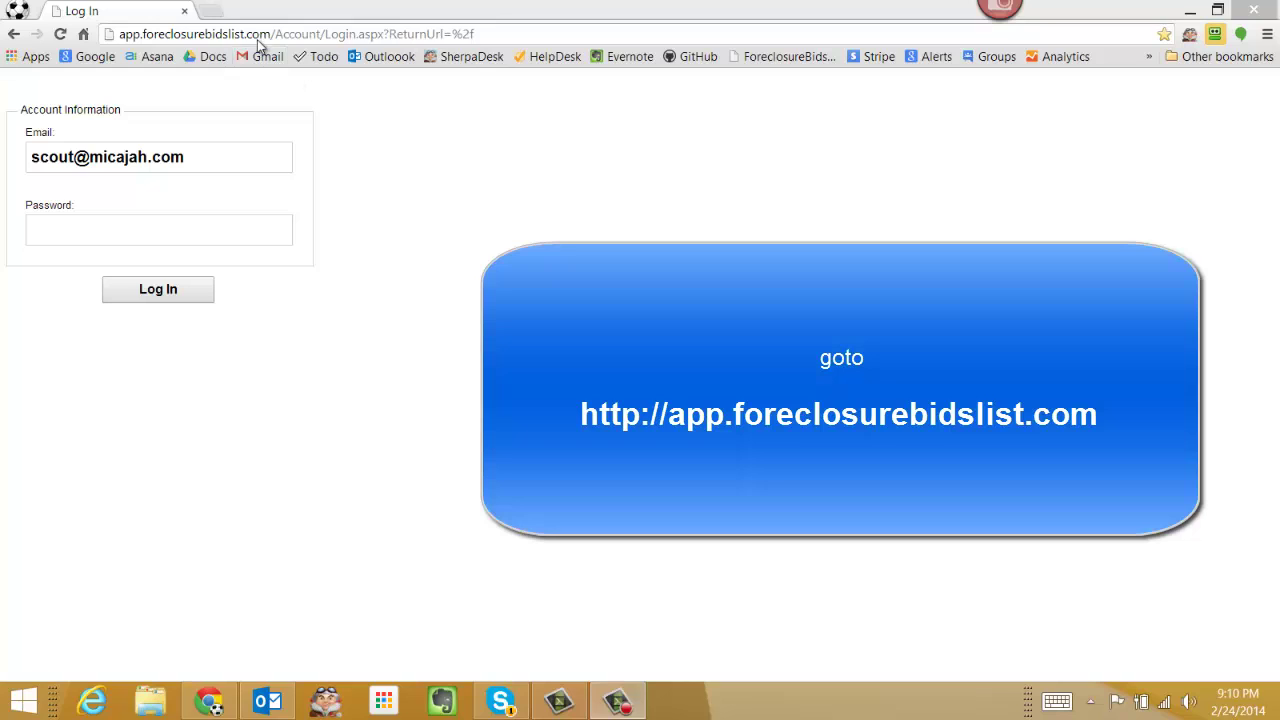
click(263, 36)
click(267, 36)
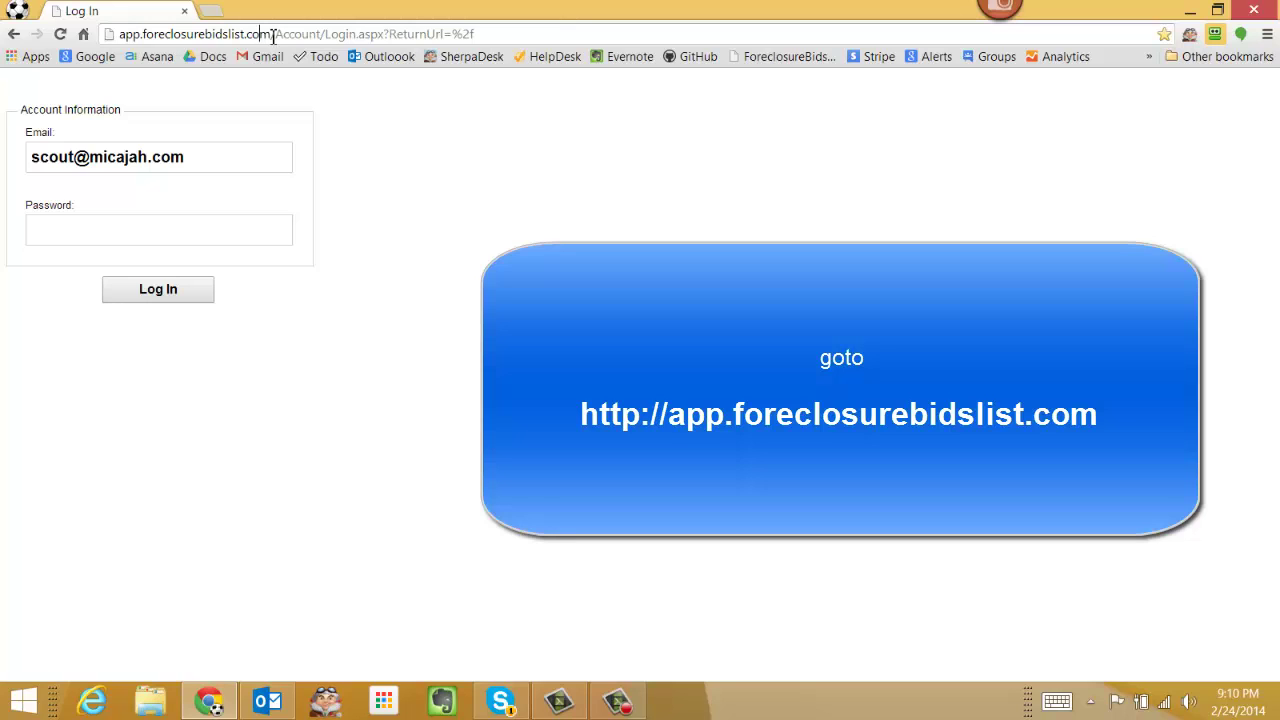
drag(273, 37, 124, 37)
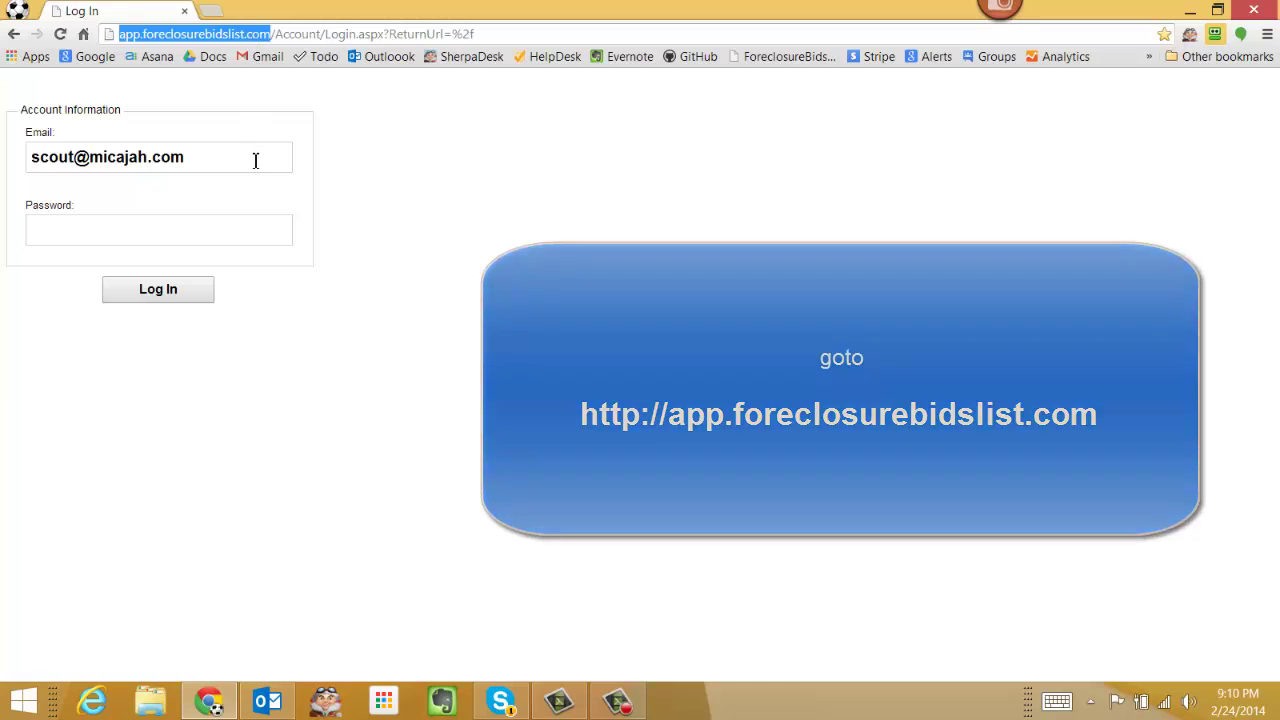
Step: Log in by entering the account password, and decline the offers to save the login
click(253, 157)
click(246, 228)
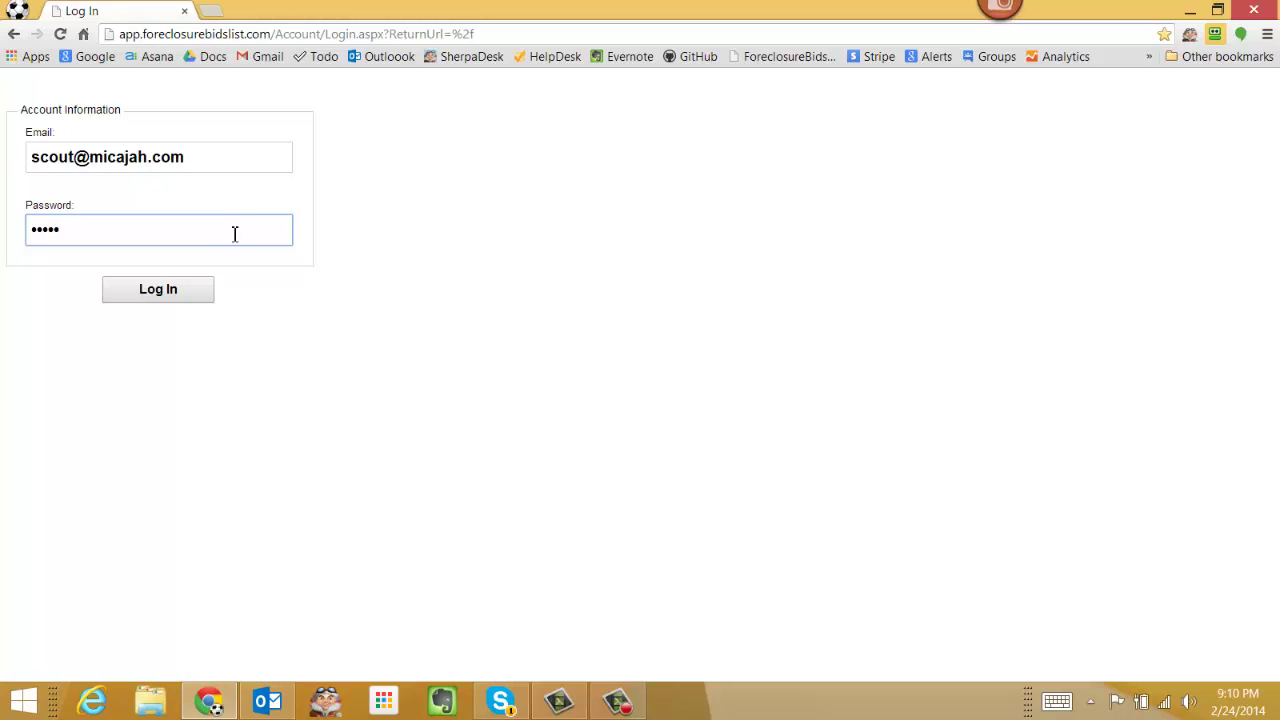
click(157, 300)
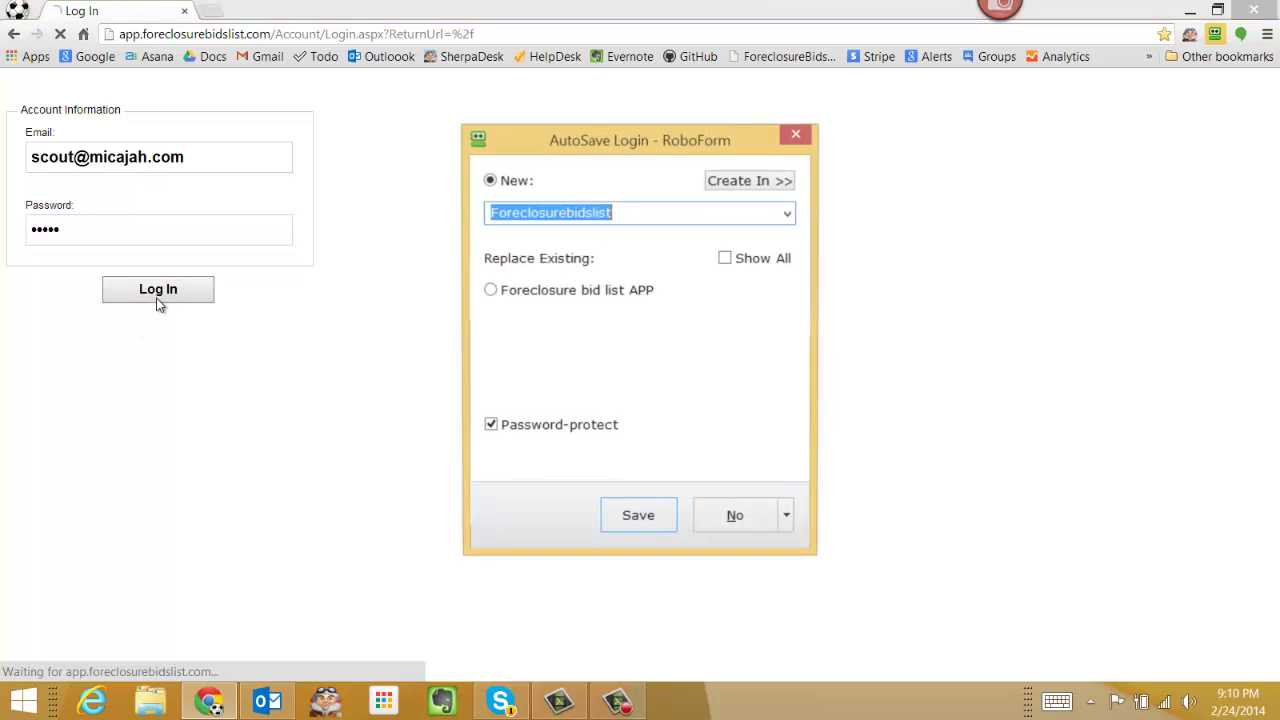
click(705, 527)
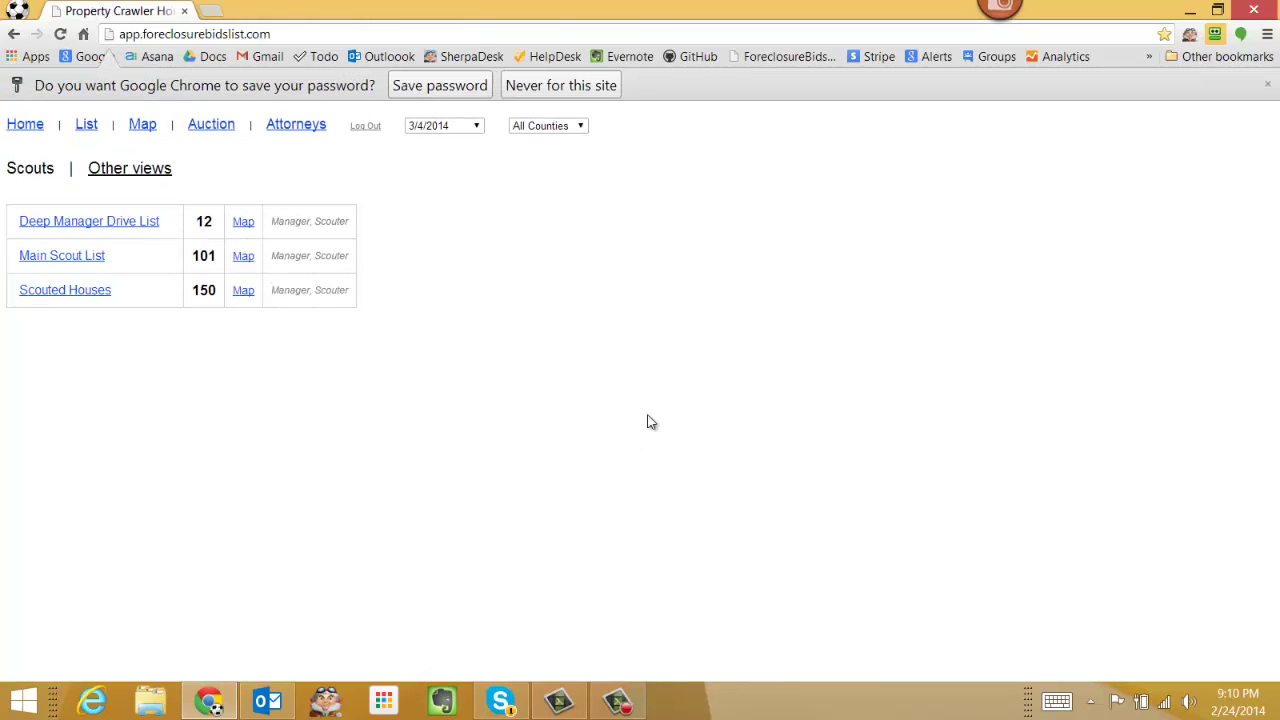
click(1267, 85)
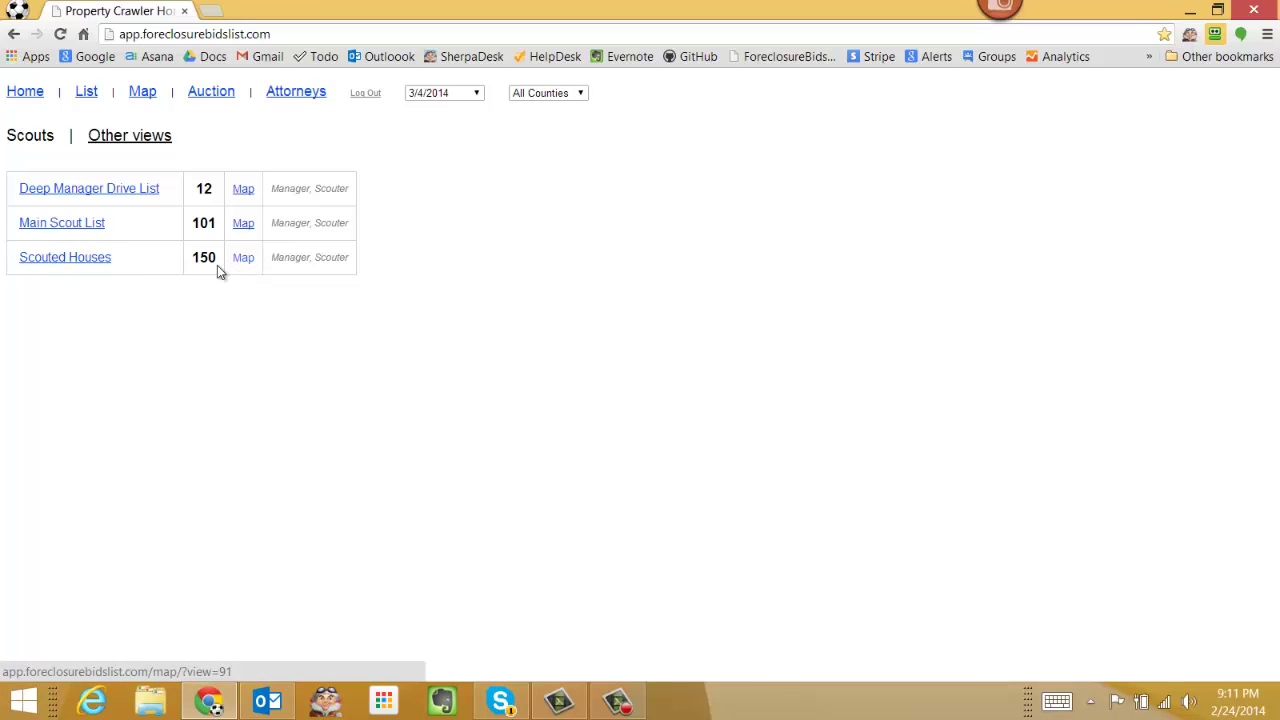
Step: Filter the scout views by the 3/4/2014 auction date and All Counties
click(448, 93)
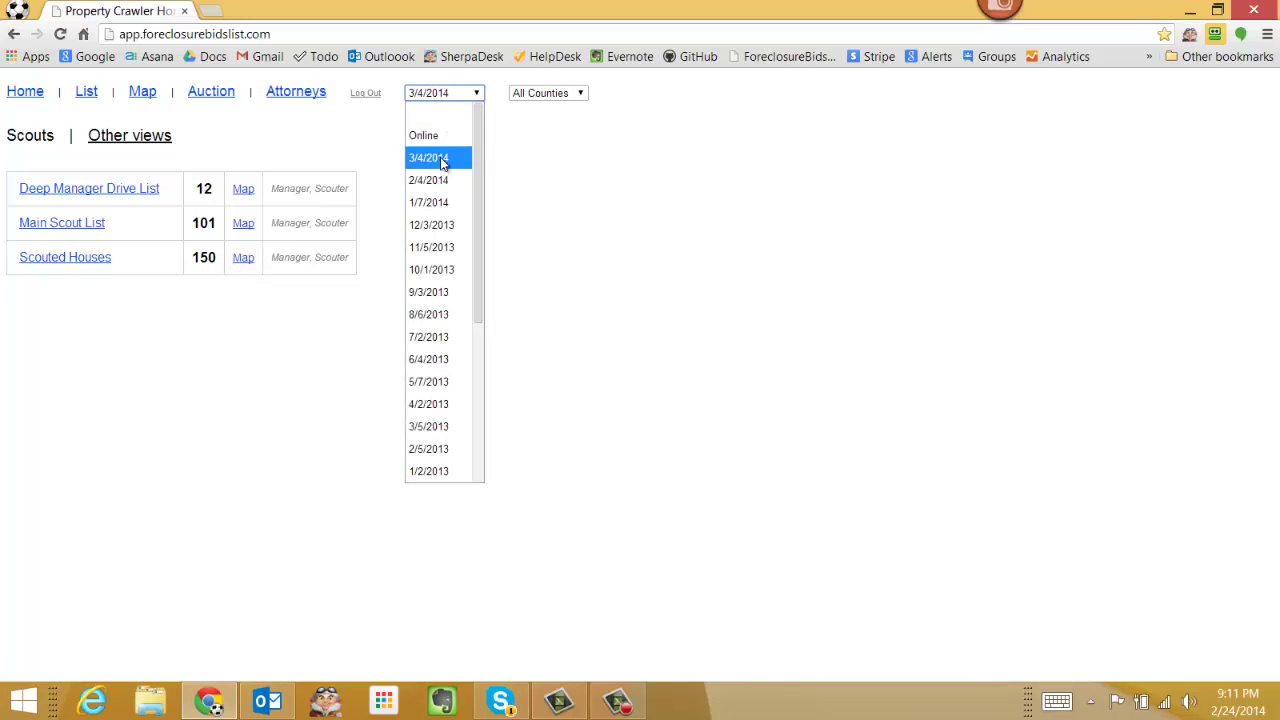
click(443, 164)
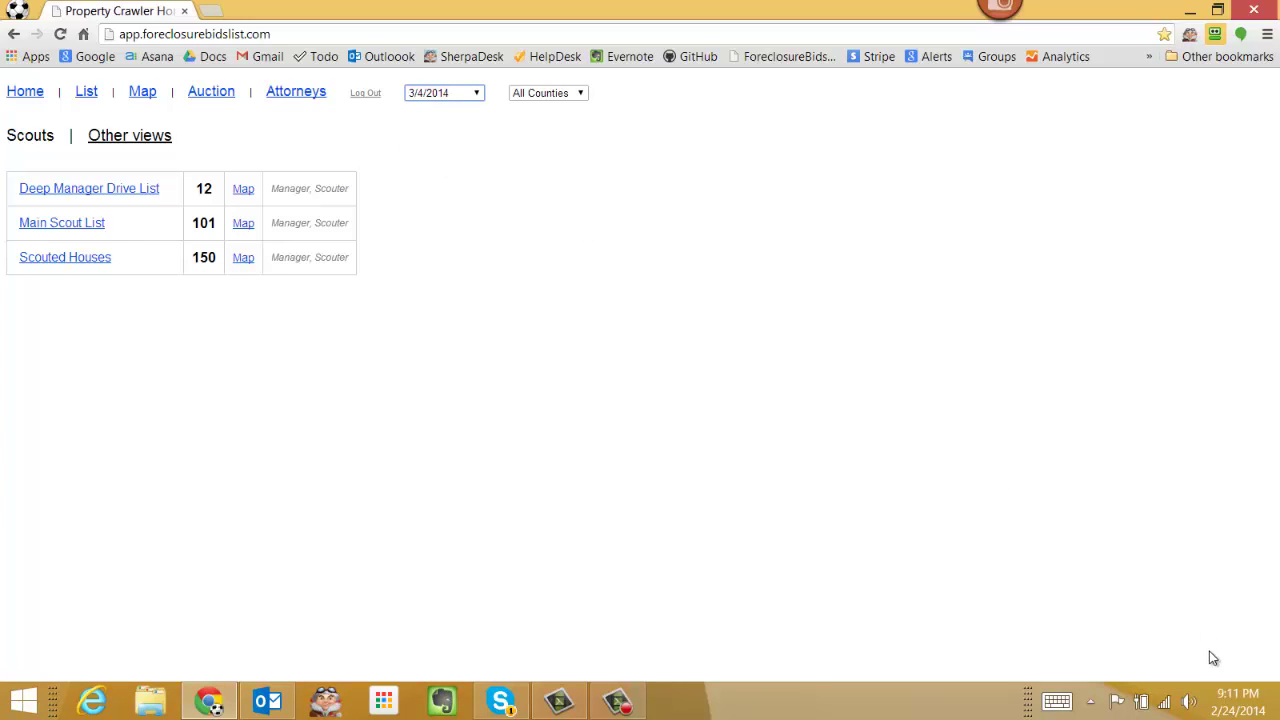
click(523, 95)
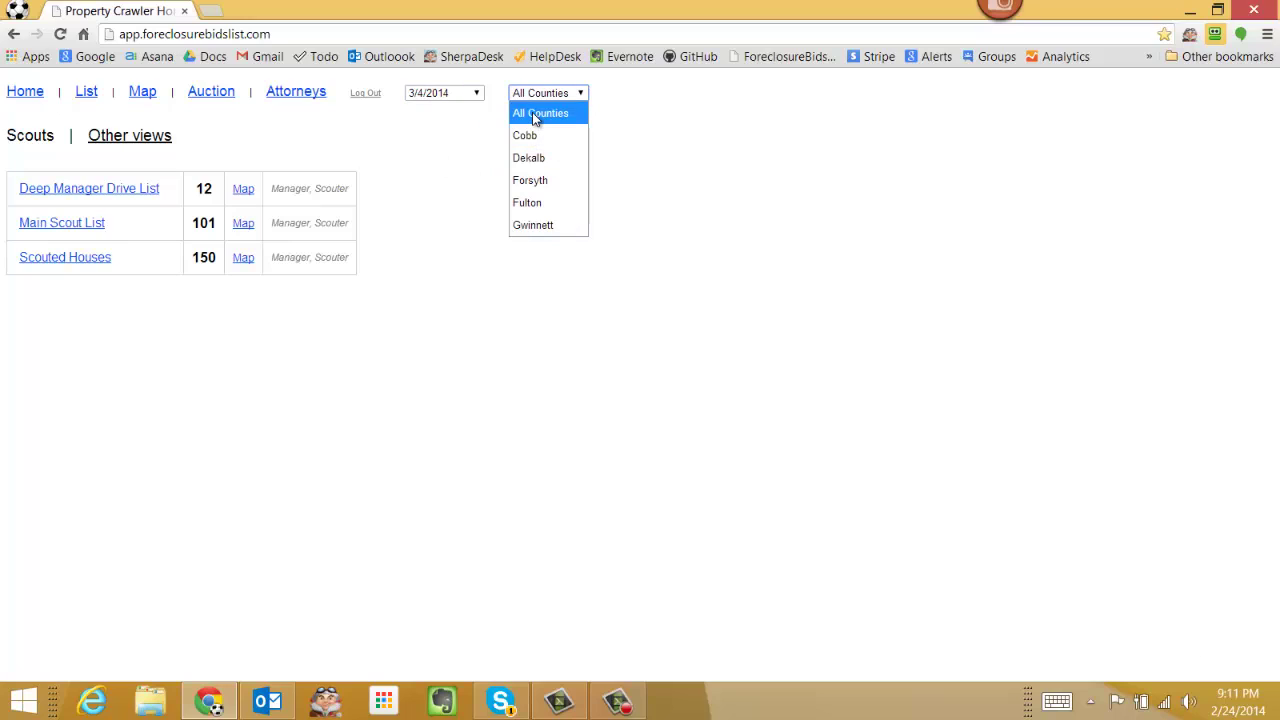
click(536, 116)
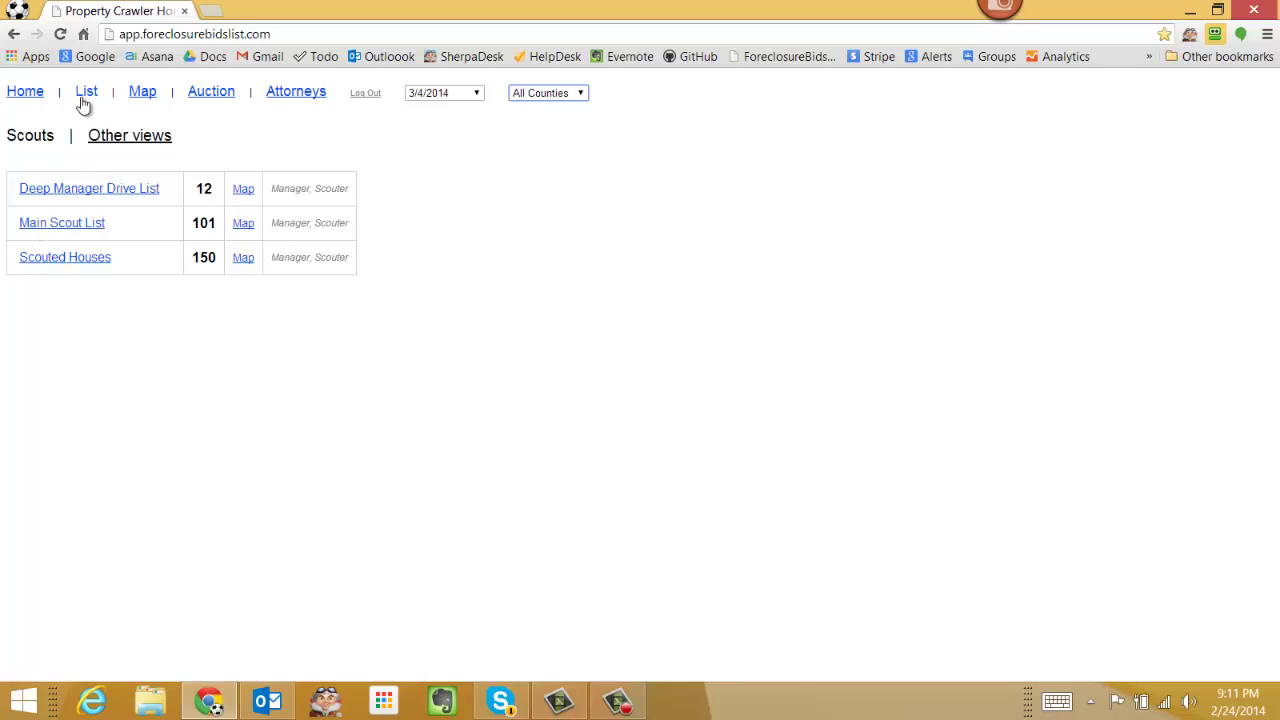
Step: Open the Main Scout List and show its properties on the map
click(77, 224)
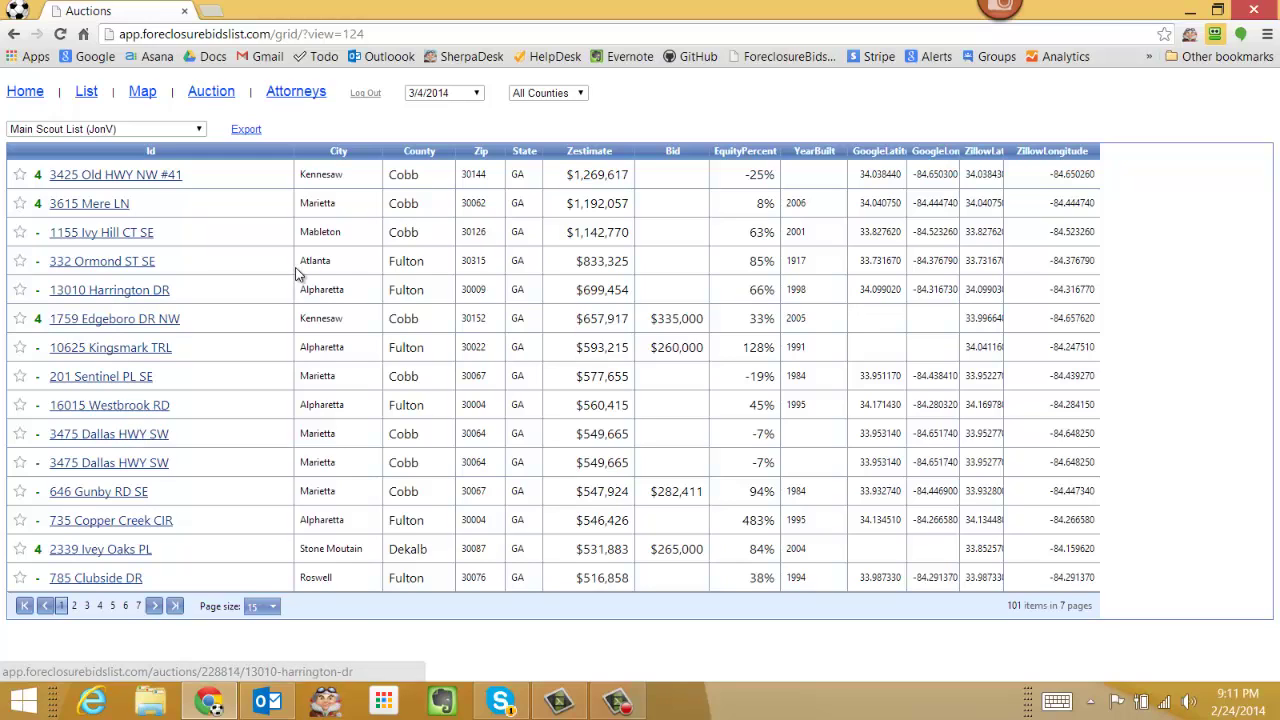
click(143, 93)
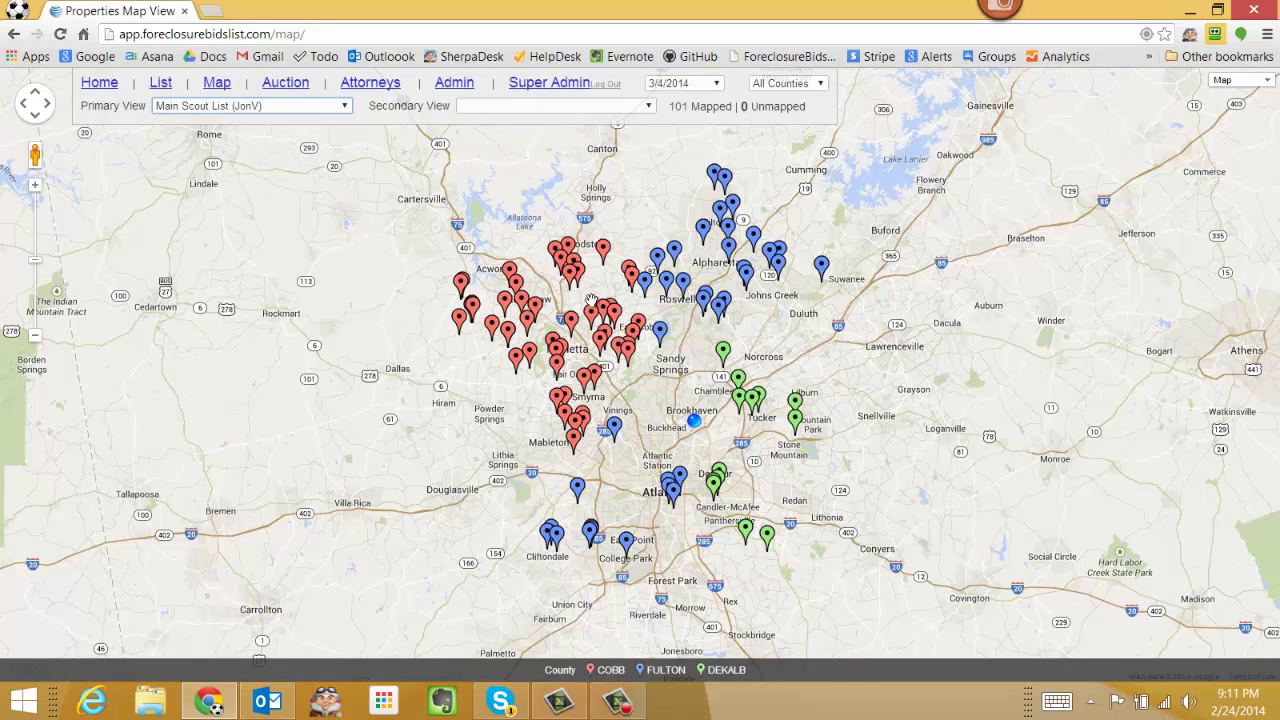
drag(691, 397, 618, 378)
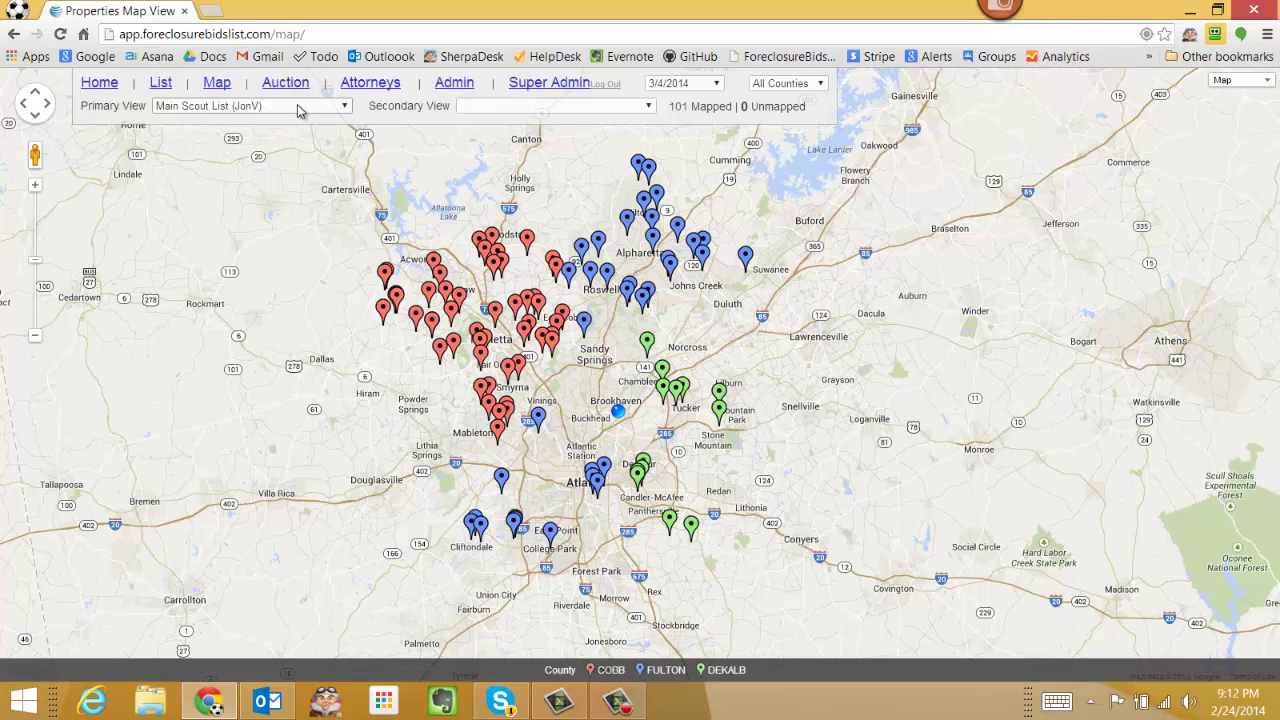
Step: Overlay the Deep Manager Drive List as the map's secondary view to check the mapped and unmapped counts, and clear it again
click(511, 109)
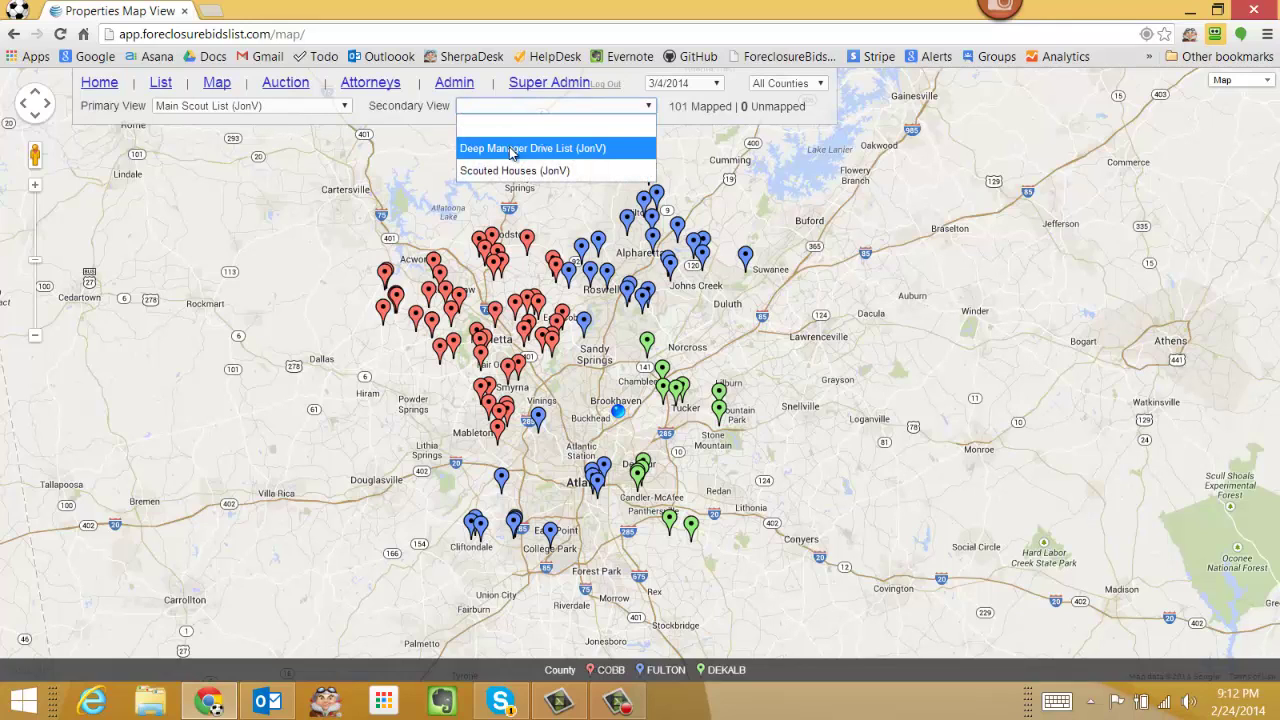
click(509, 150)
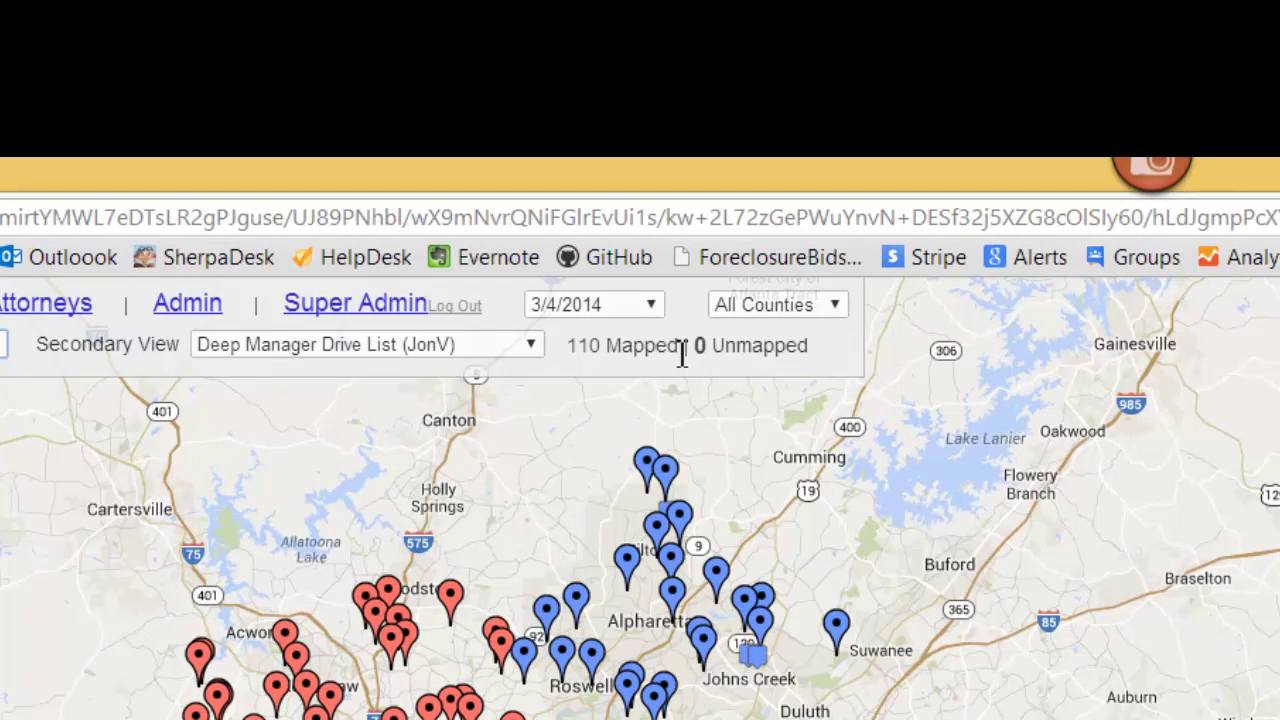
drag(699, 362, 766, 362)
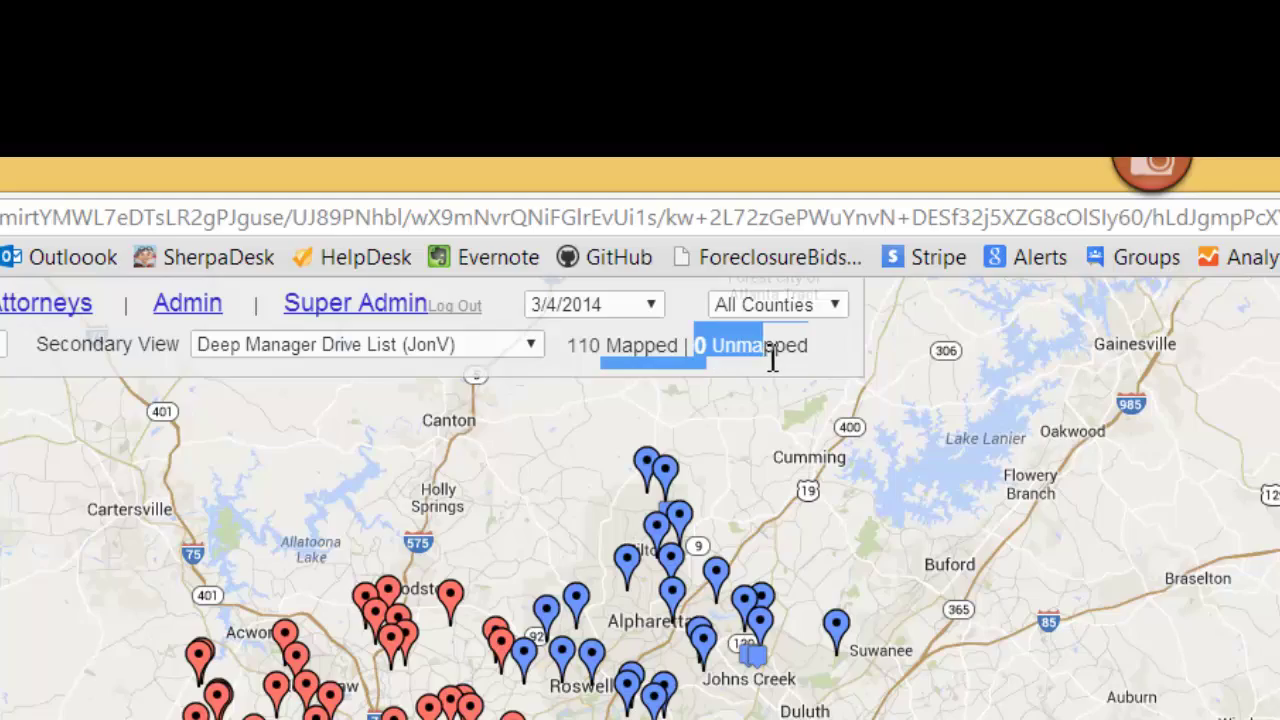
click(773, 358)
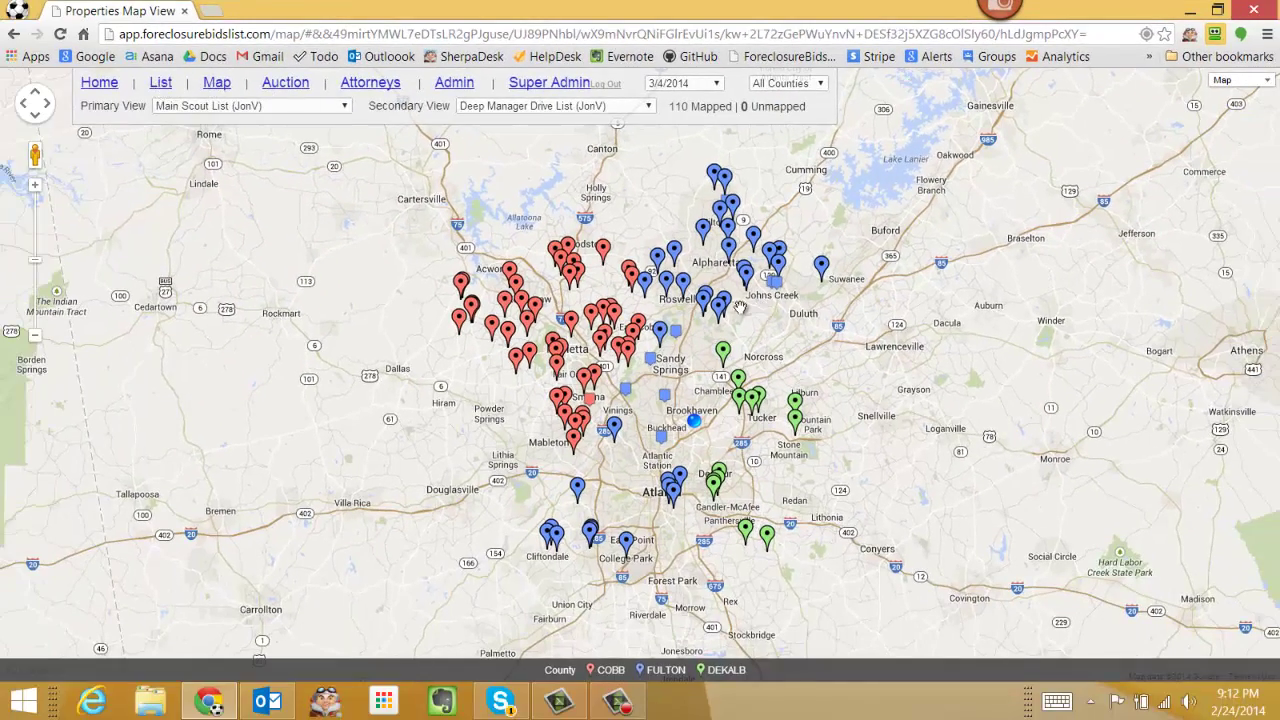
drag(740, 332, 673, 322)
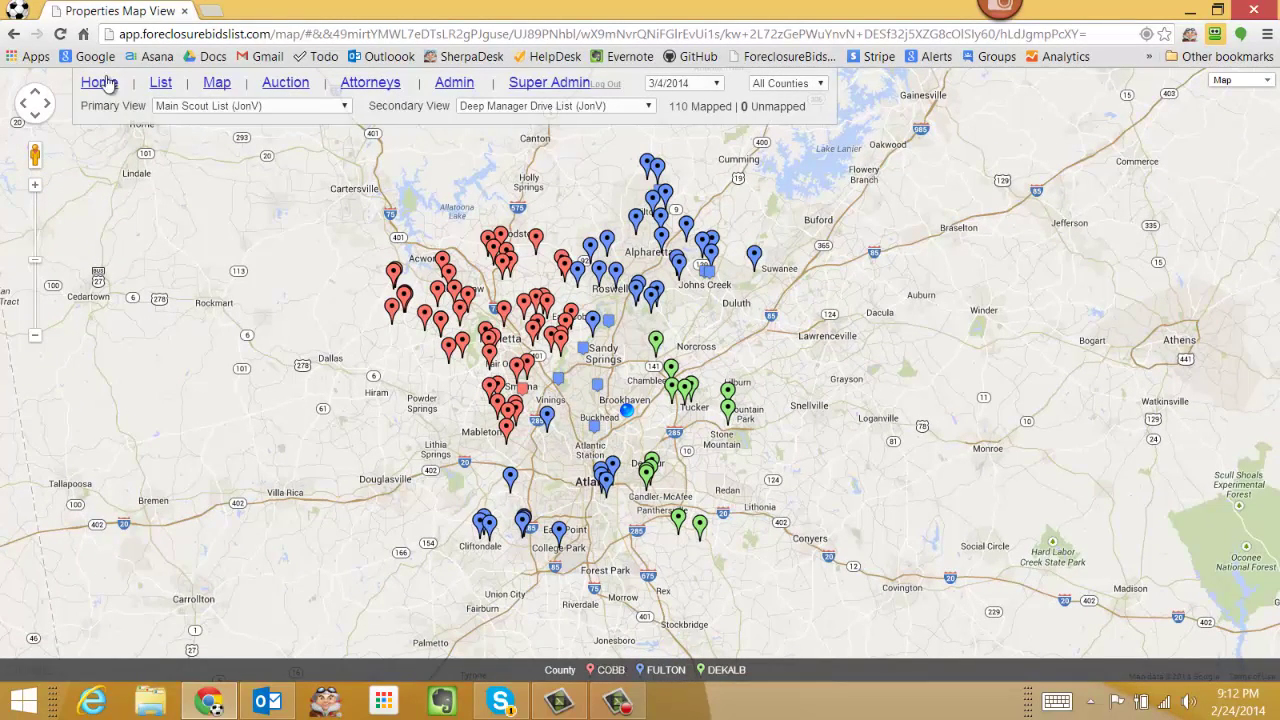
click(649, 111)
click(621, 126)
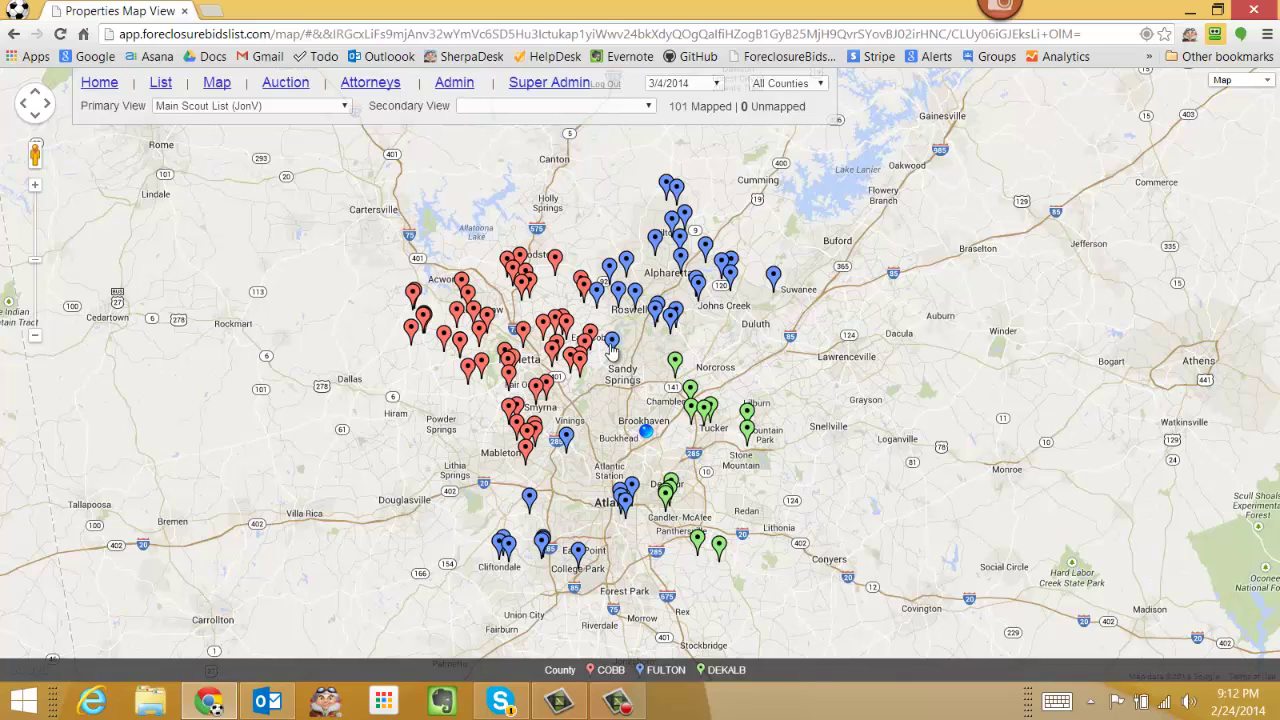
Step: Open the detail page of the blue Fulton County property pinned just above Sandy Springs on the map
mouse_move(614, 349)
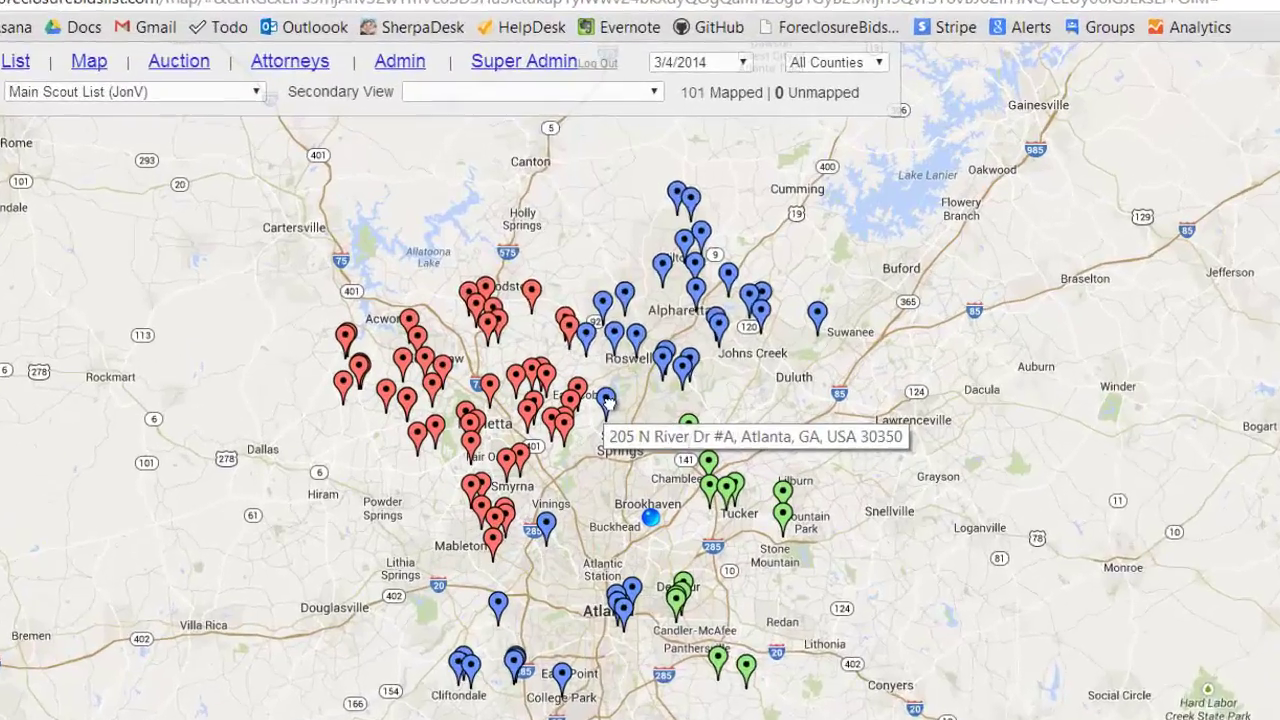
click(612, 343)
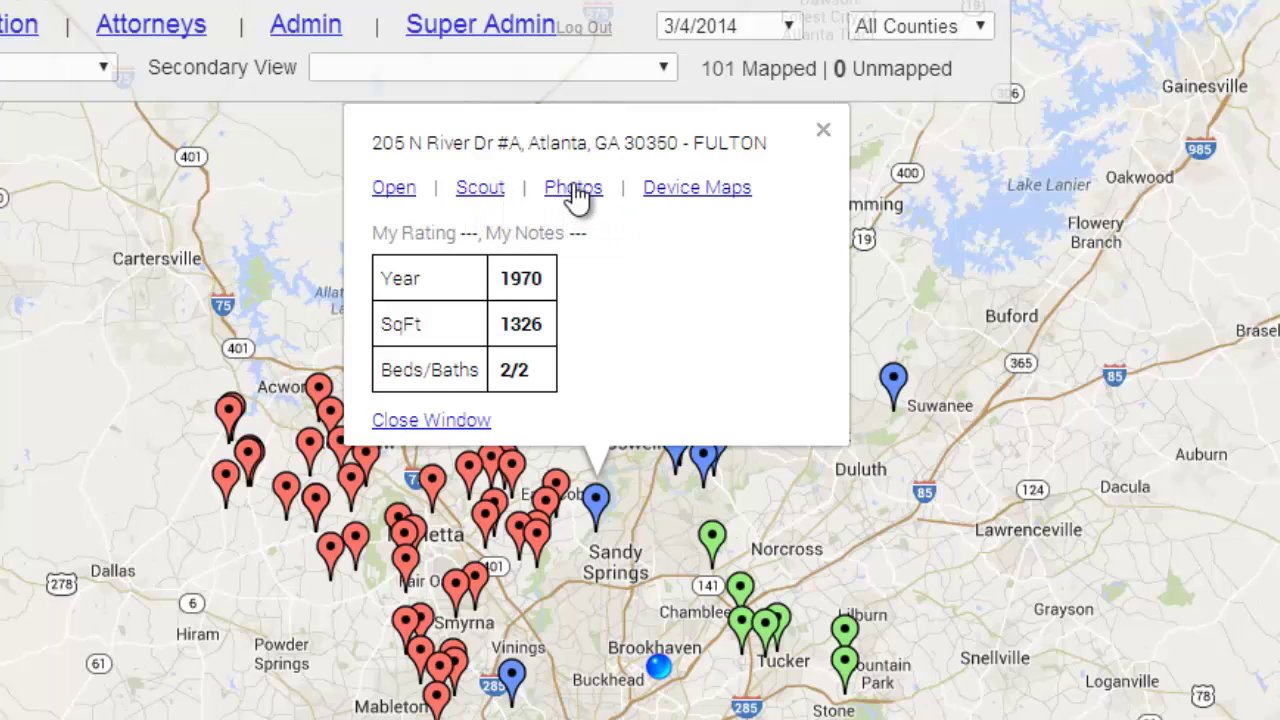
click(395, 189)
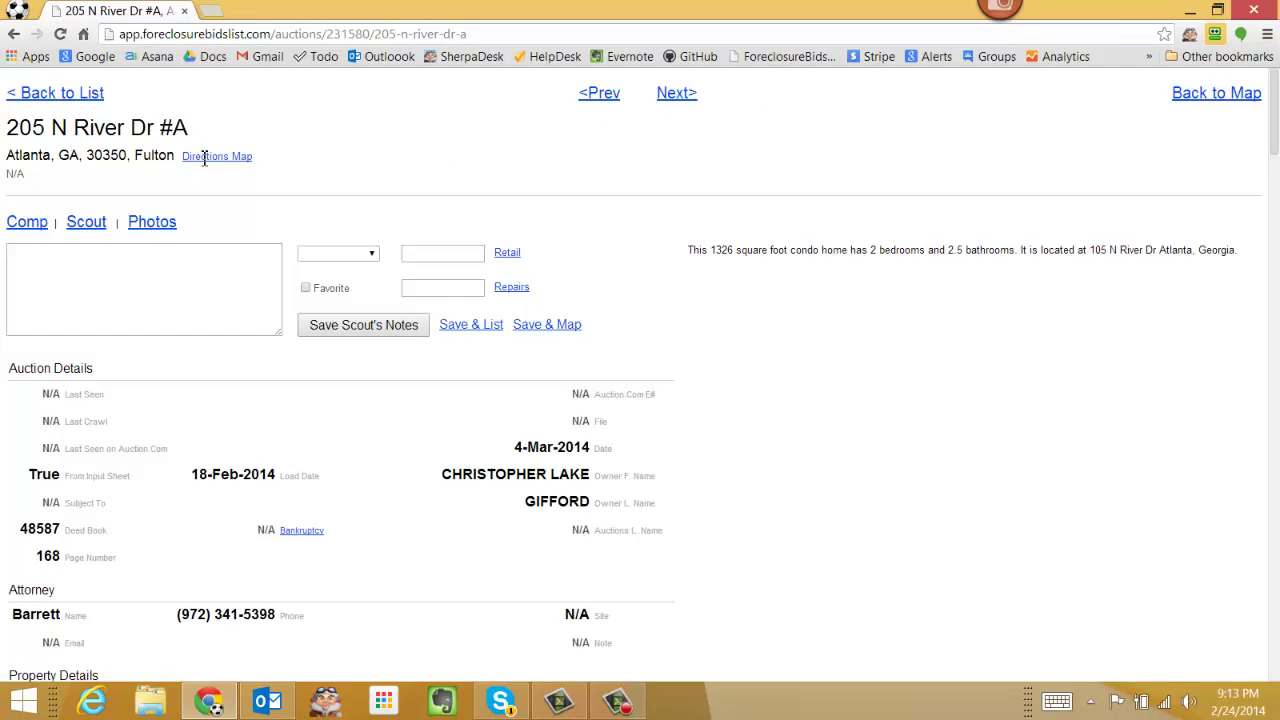
Step: Review the property's attorney, property and mortgage details and its table of repair costs per square foot
scroll(445, 423, down, 5)
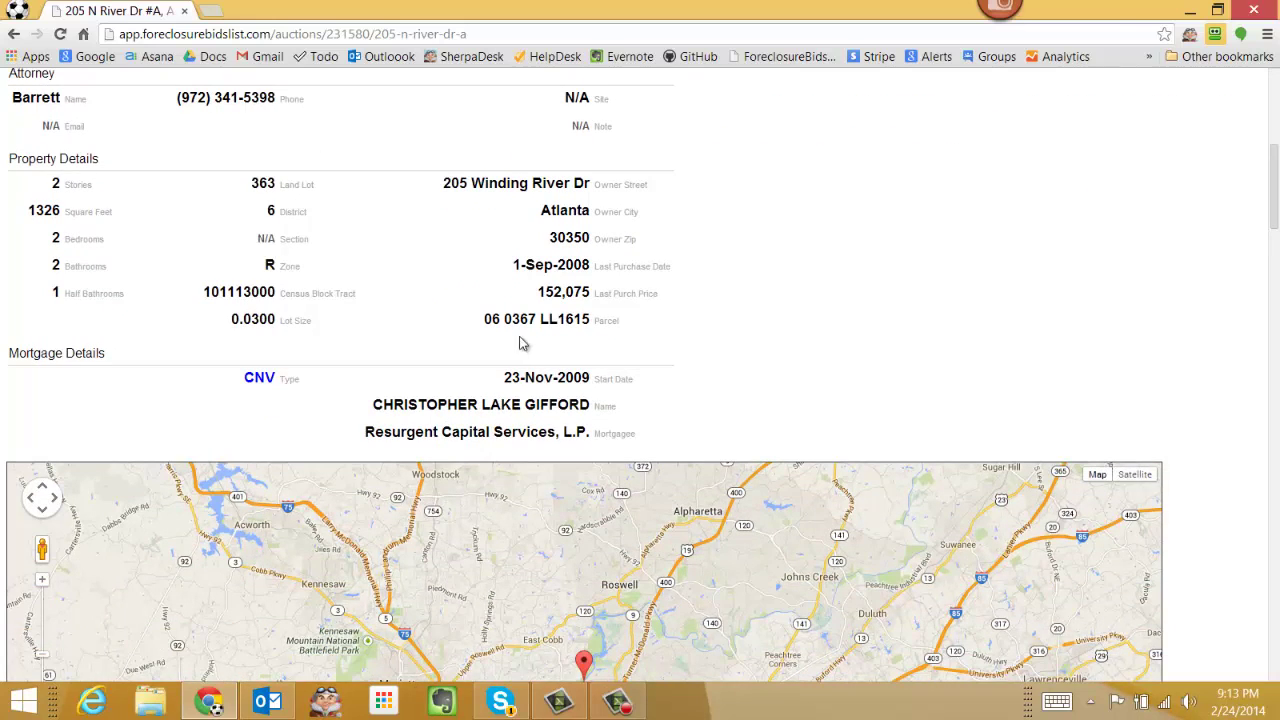
scroll(538, 326, up, 1)
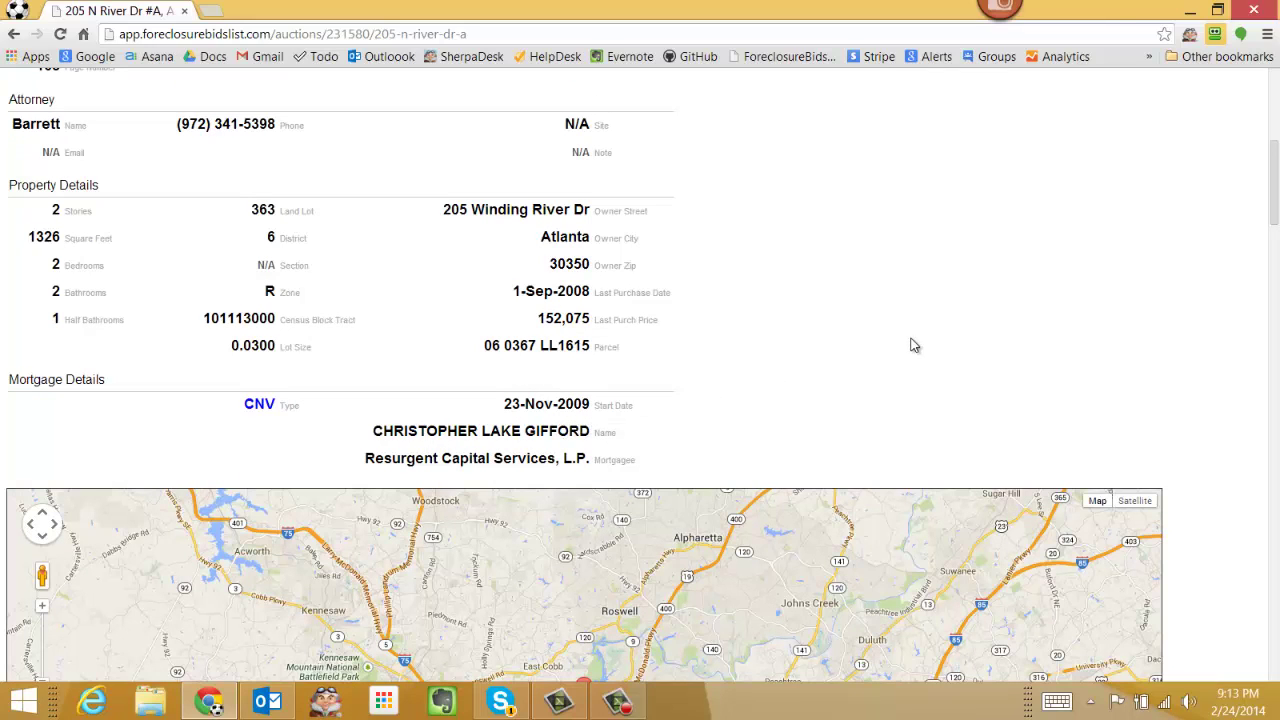
scroll(1010, 332, up, 5)
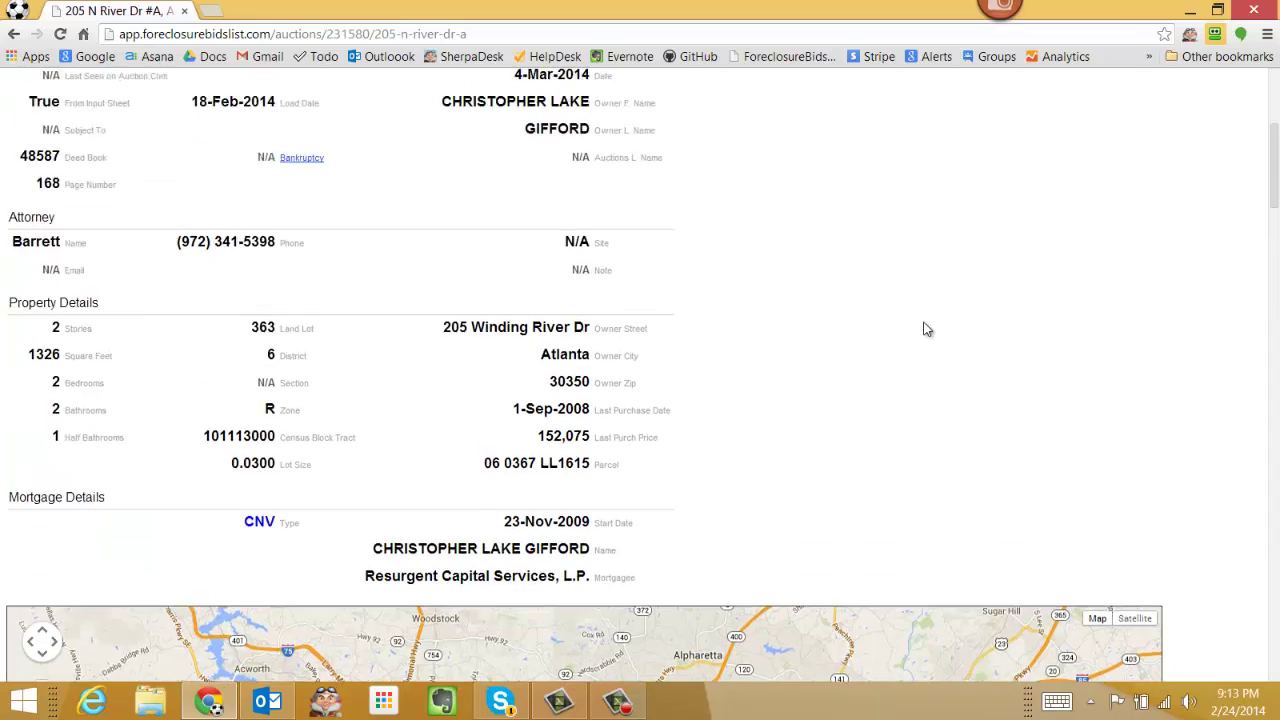
click(484, 292)
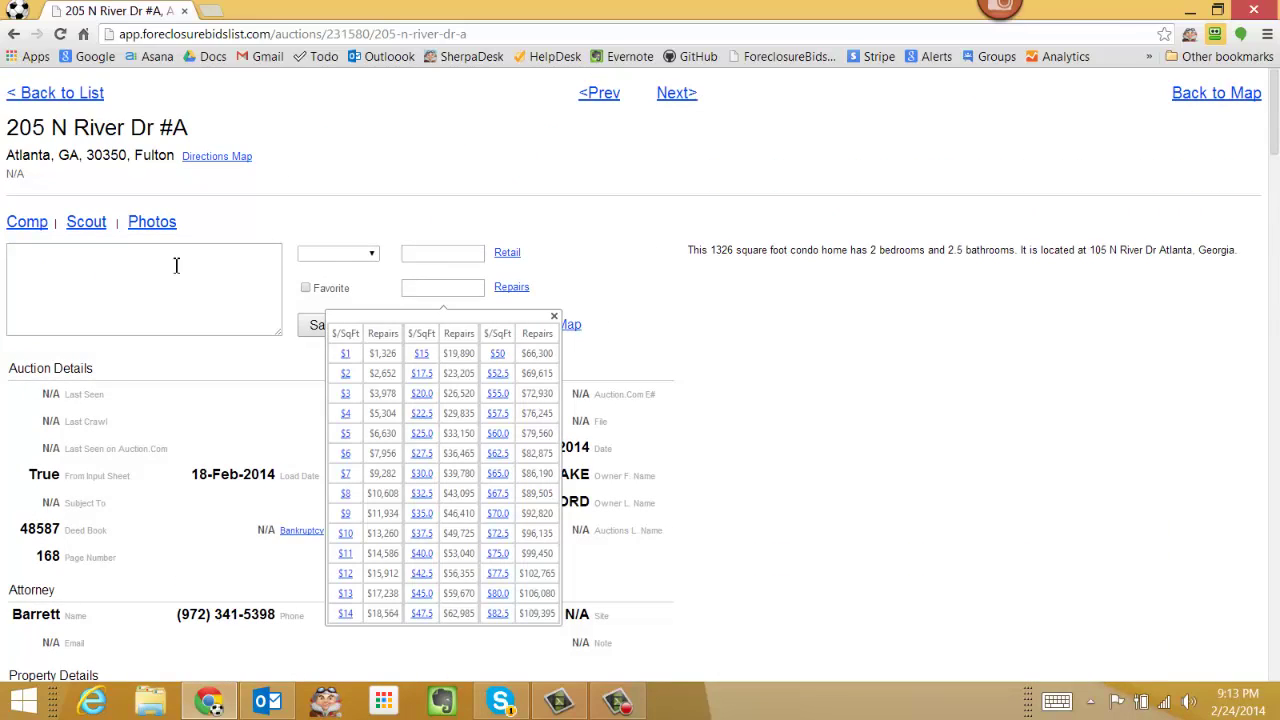
click(511, 288)
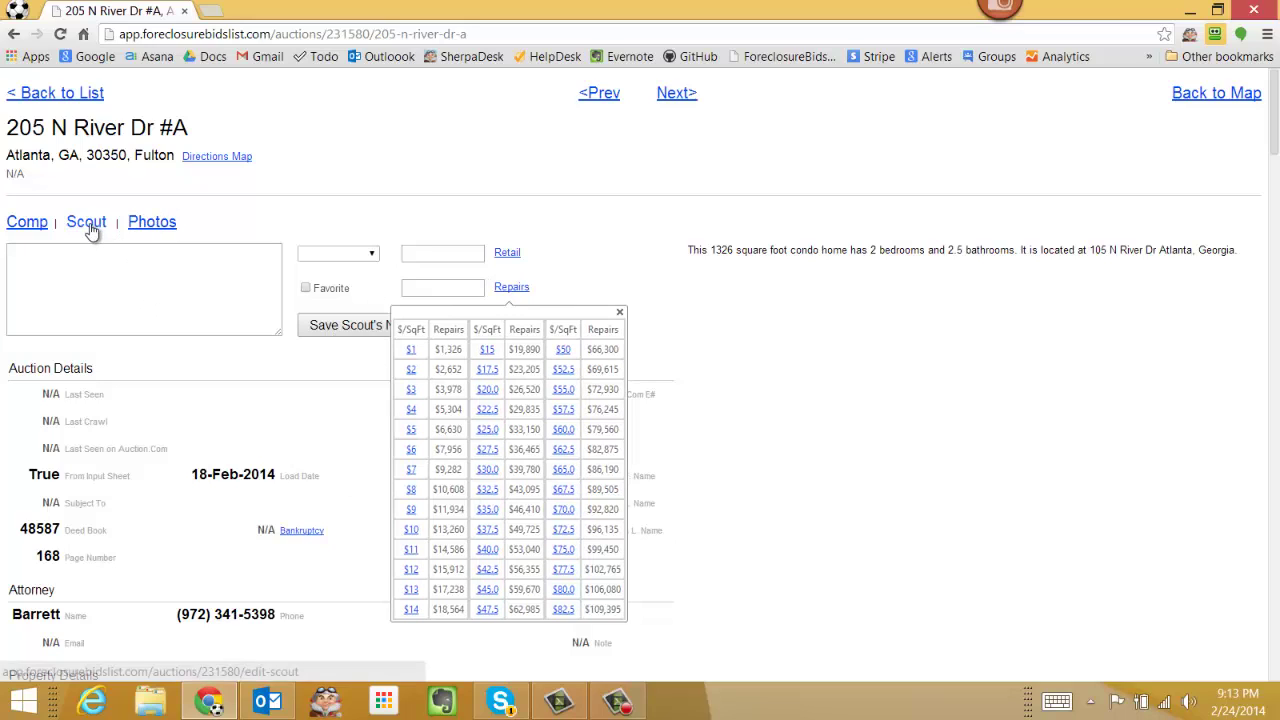
Step: Upload the photos scout1.jpeg, scout2.jpeg, scout3.jpeg and scout4.jpeg from the Desktop to the property
click(160, 226)
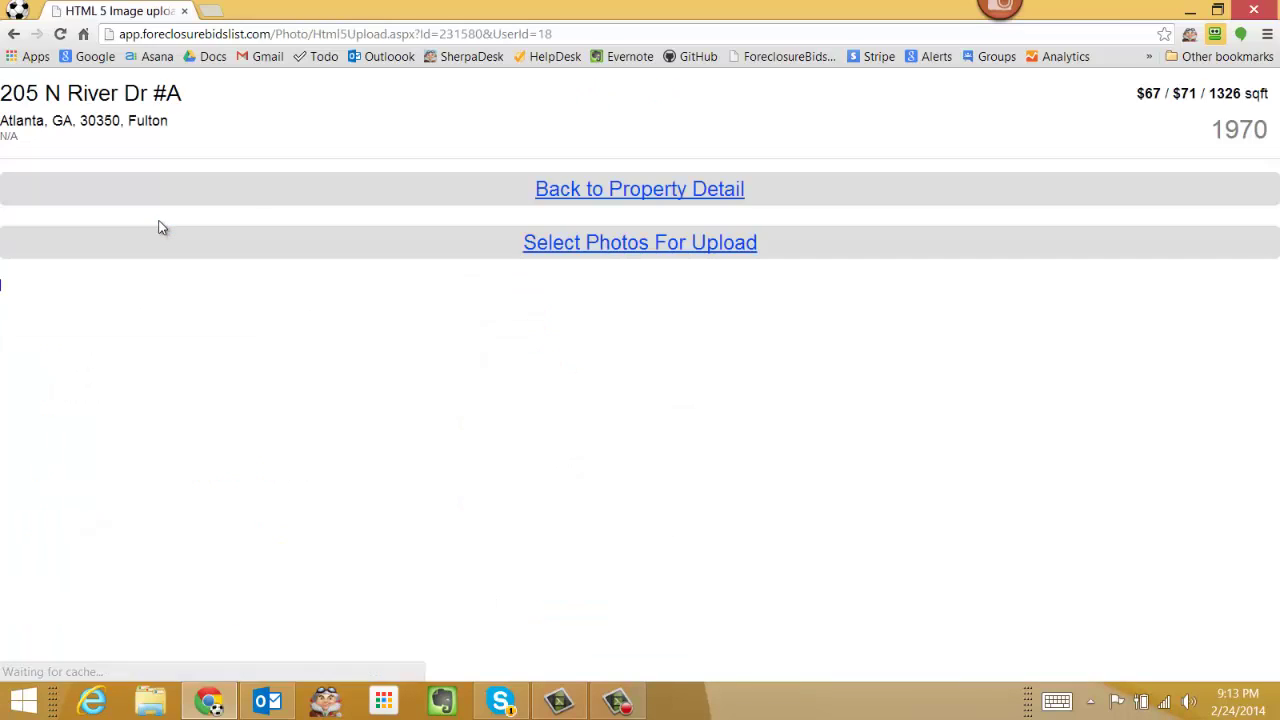
click(650, 252)
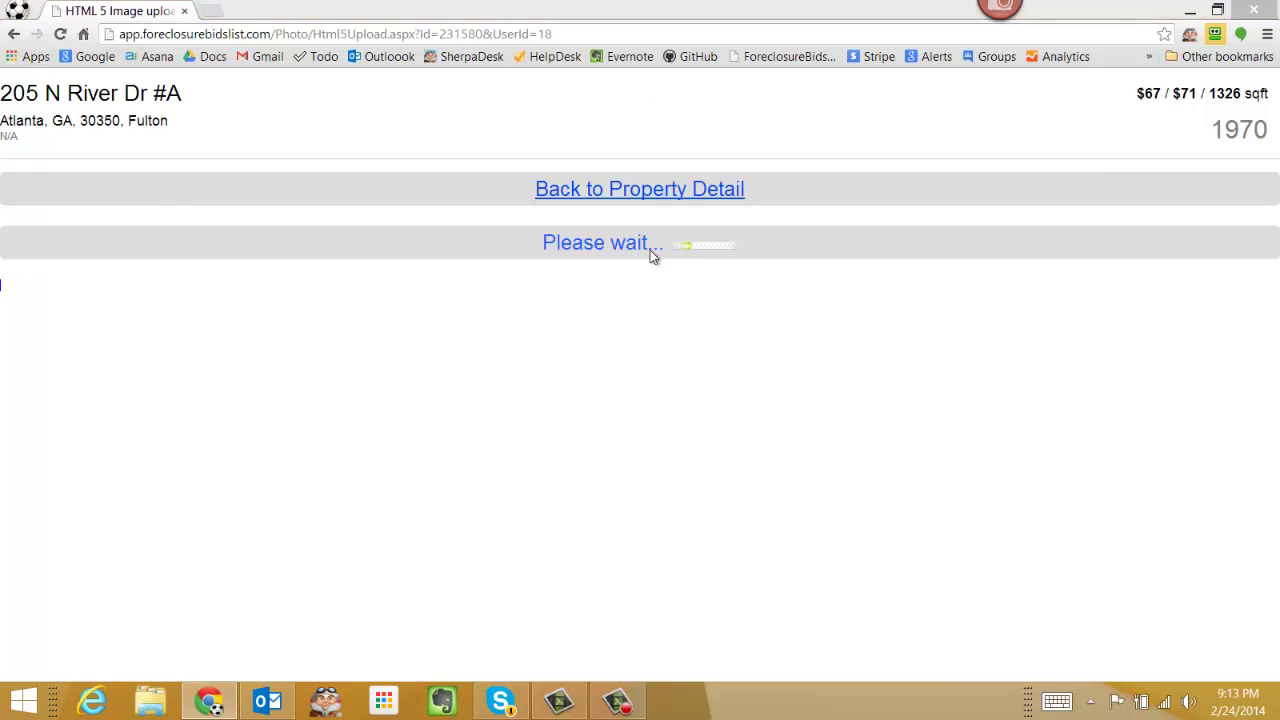
click(366, 277)
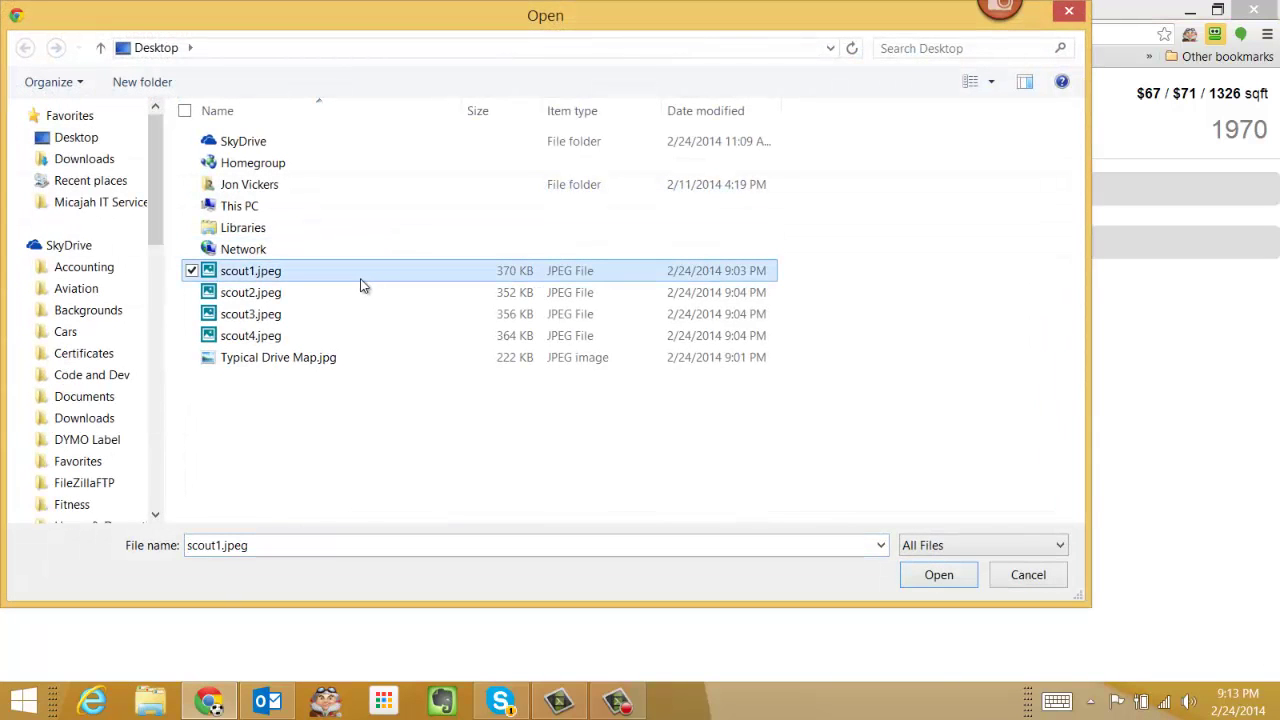
shift+click(278, 338)
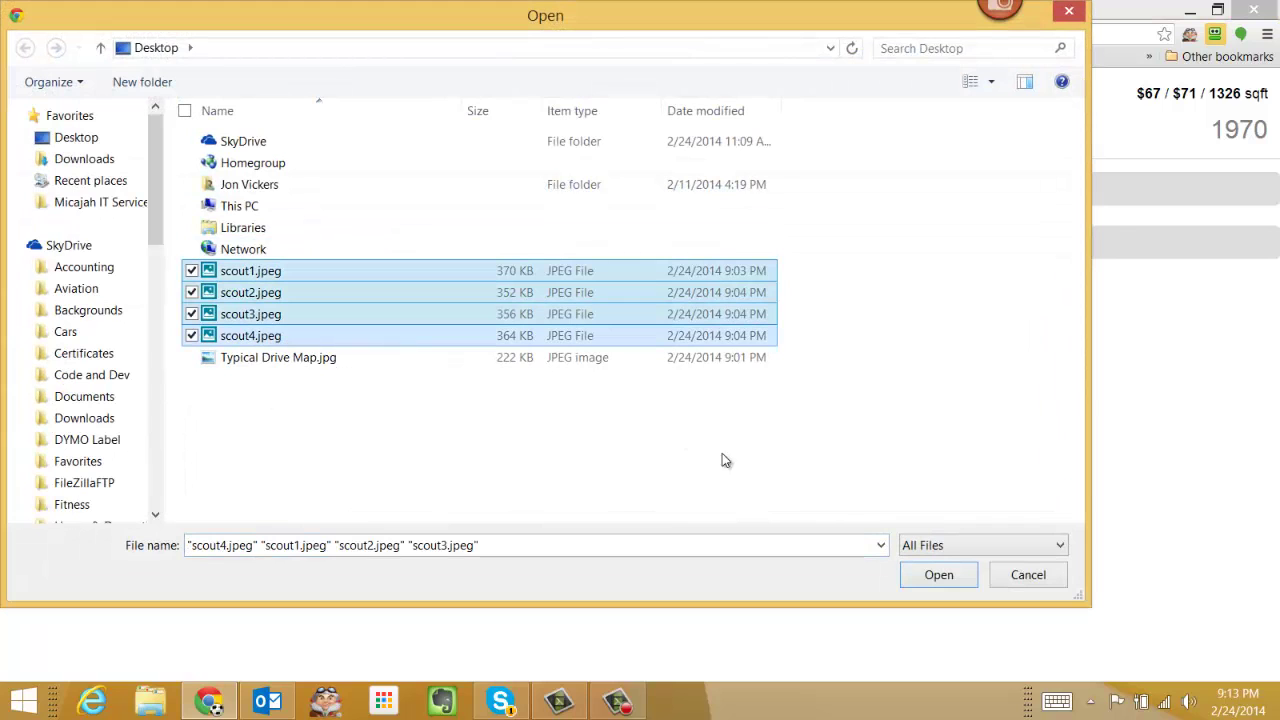
click(937, 575)
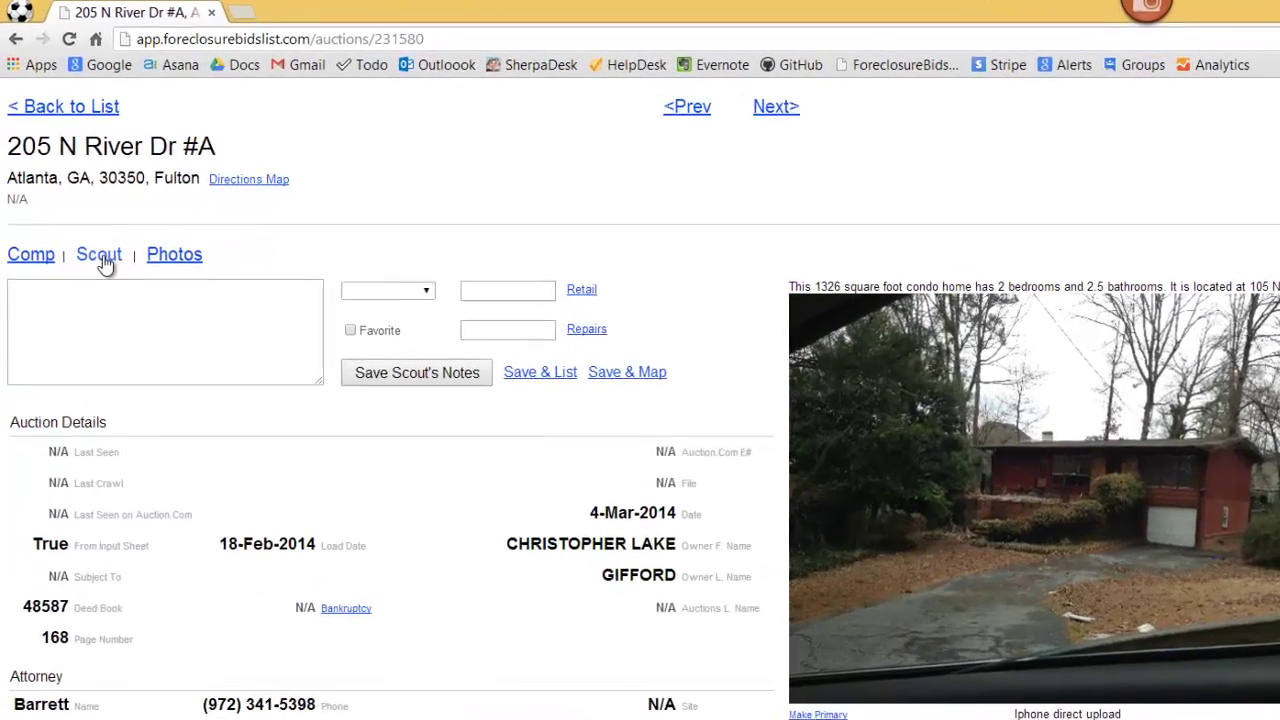
Step: Open the property's scout report and examine the rating options for Desirability / Wow / Sexy
click(86, 221)
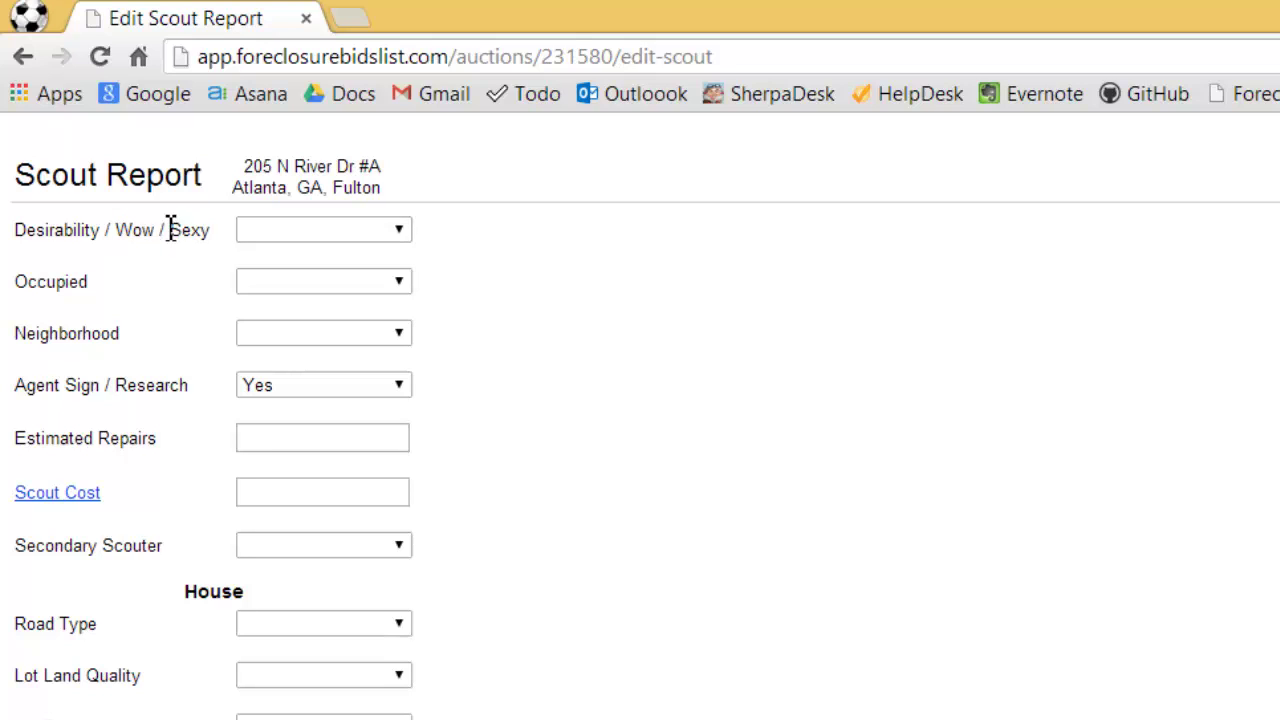
click(283, 233)
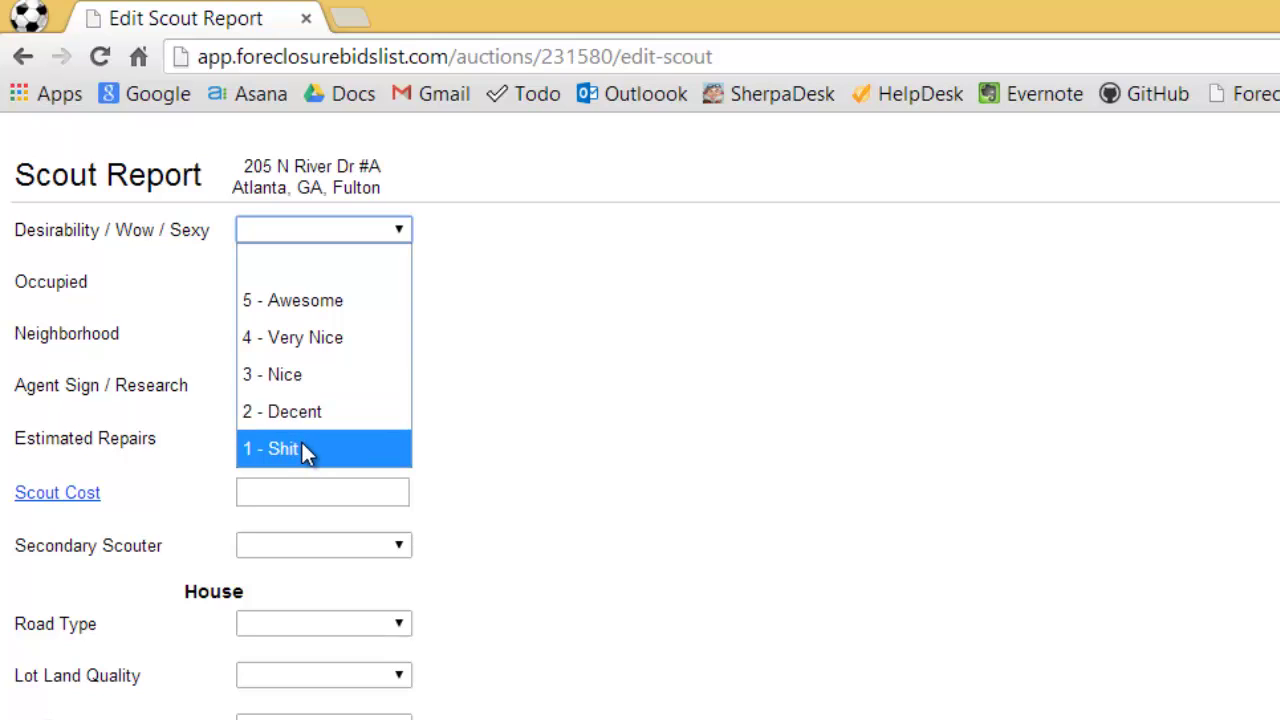
click(437, 450)
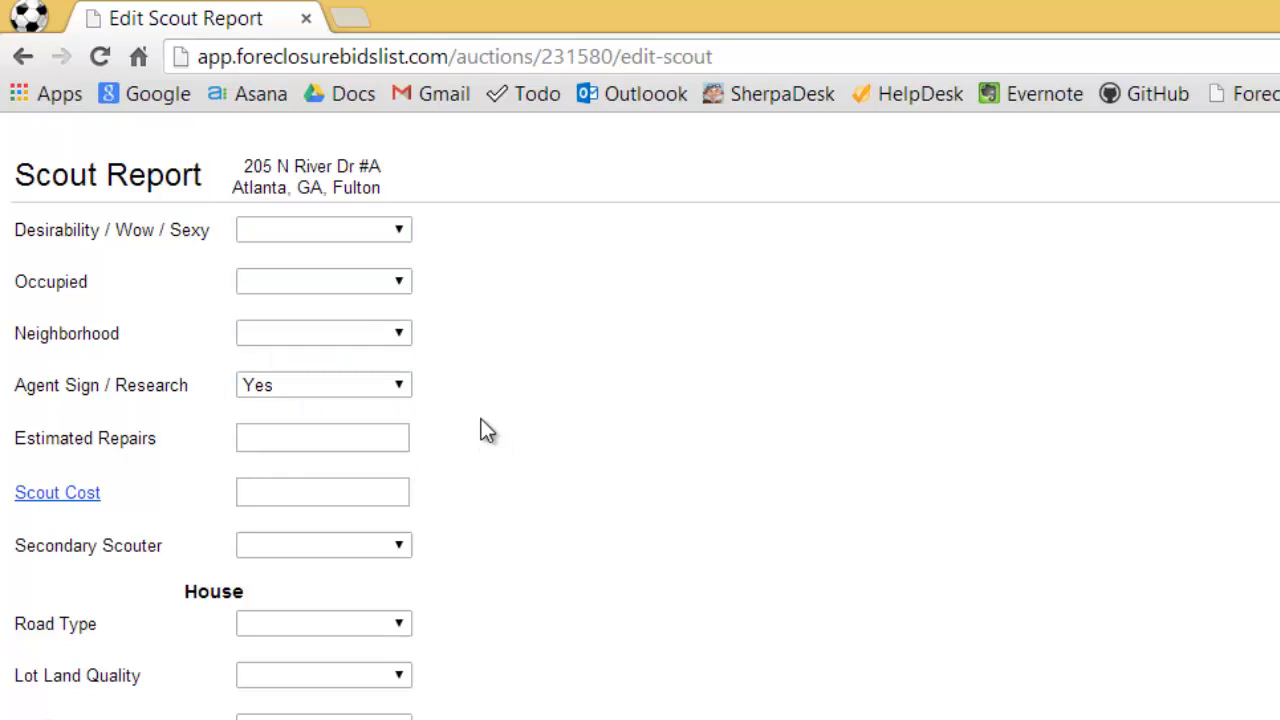
Step: Examine the available choices for Occupied and Neighborhood in the scout report
click(303, 287)
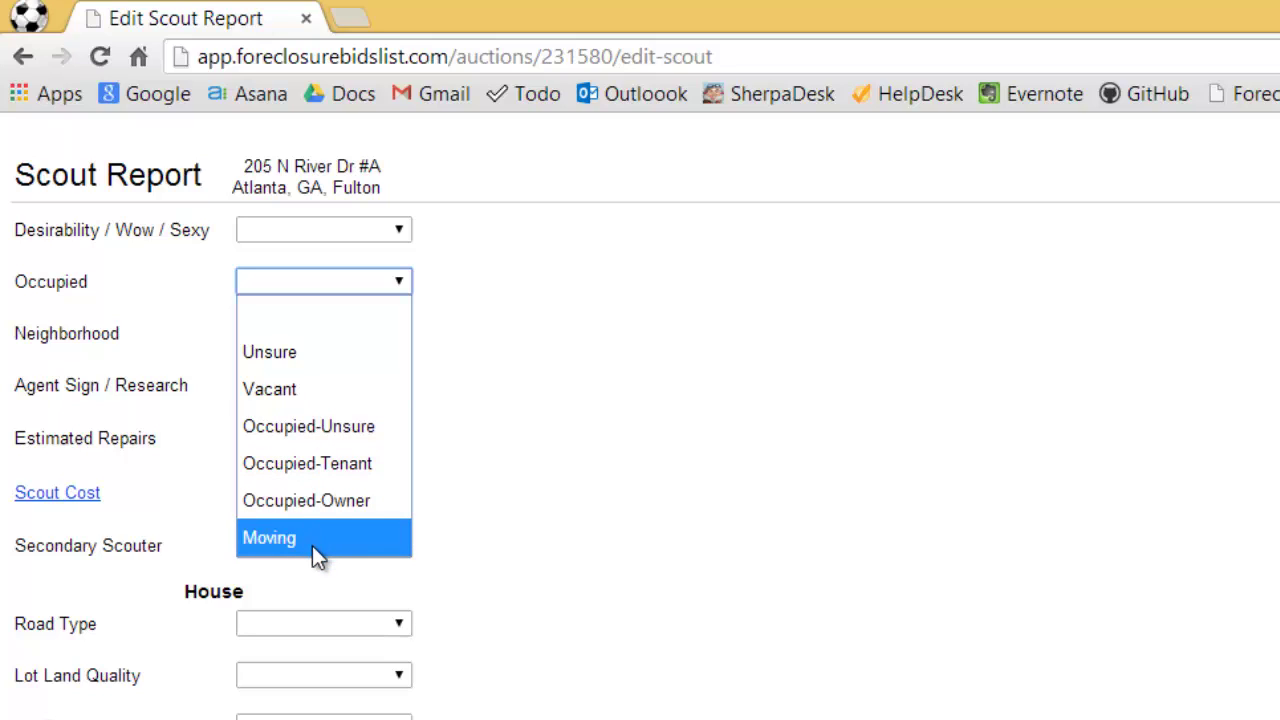
click(588, 523)
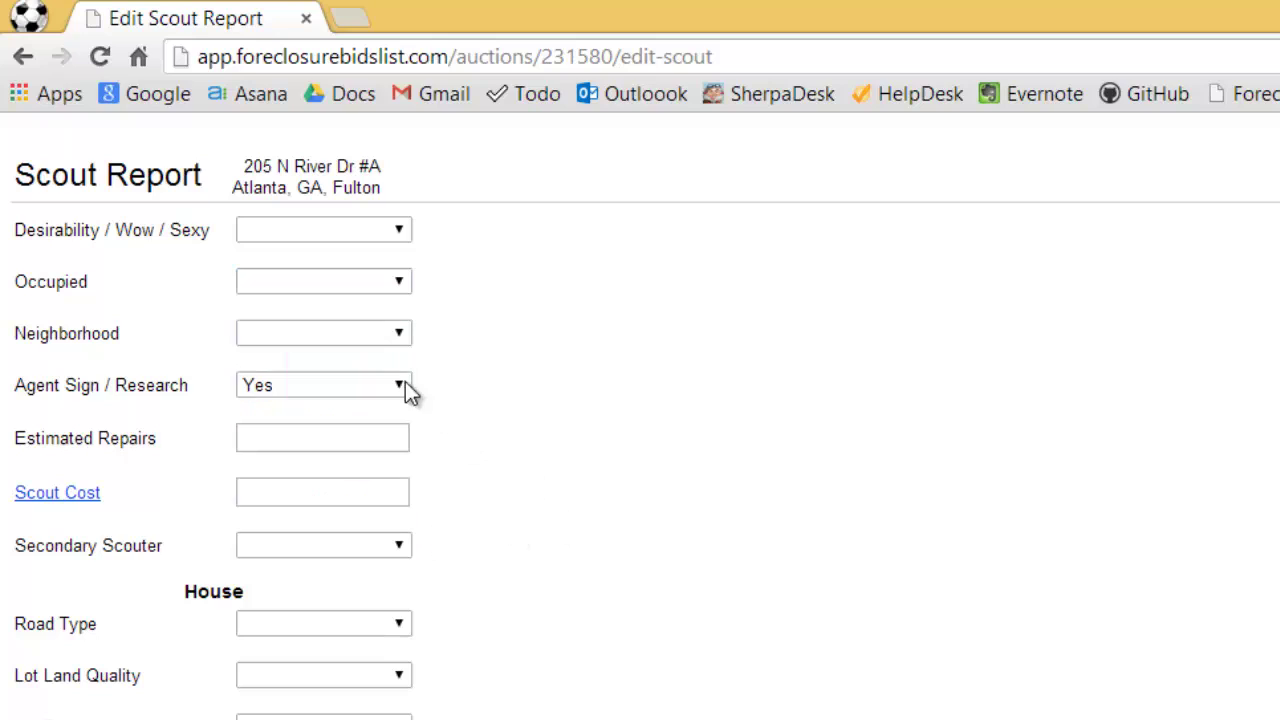
click(372, 335)
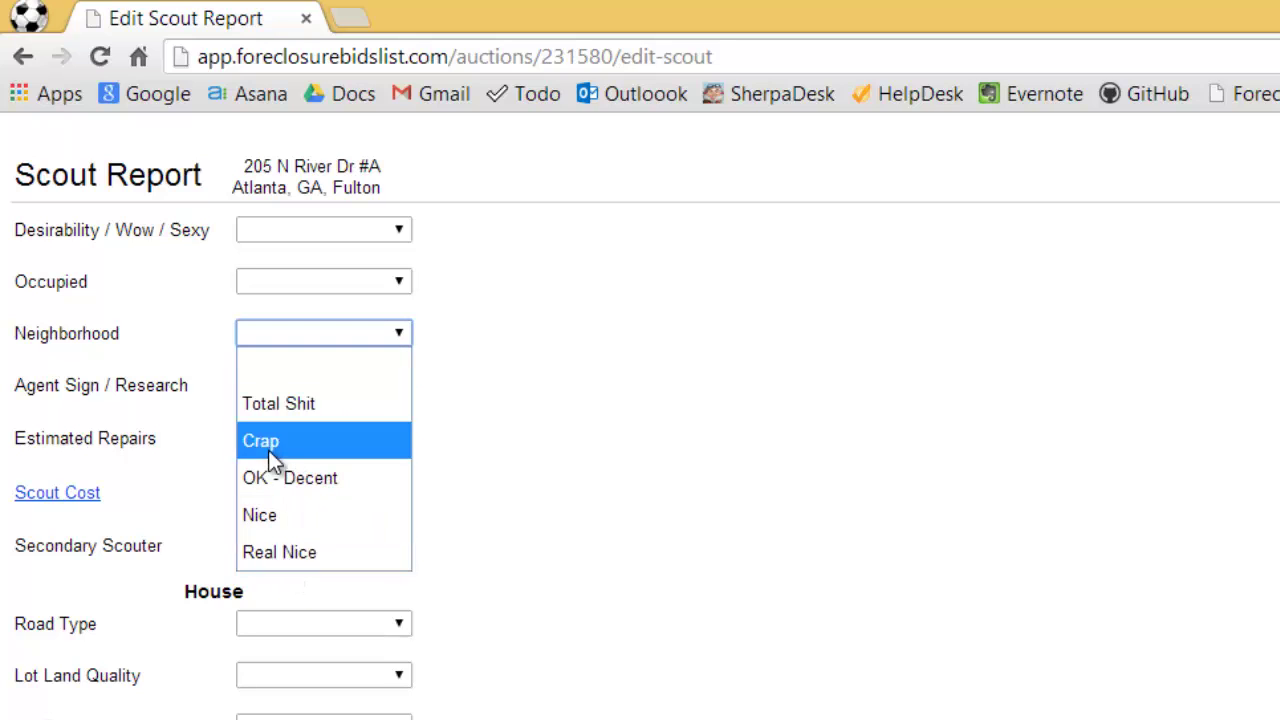
click(592, 357)
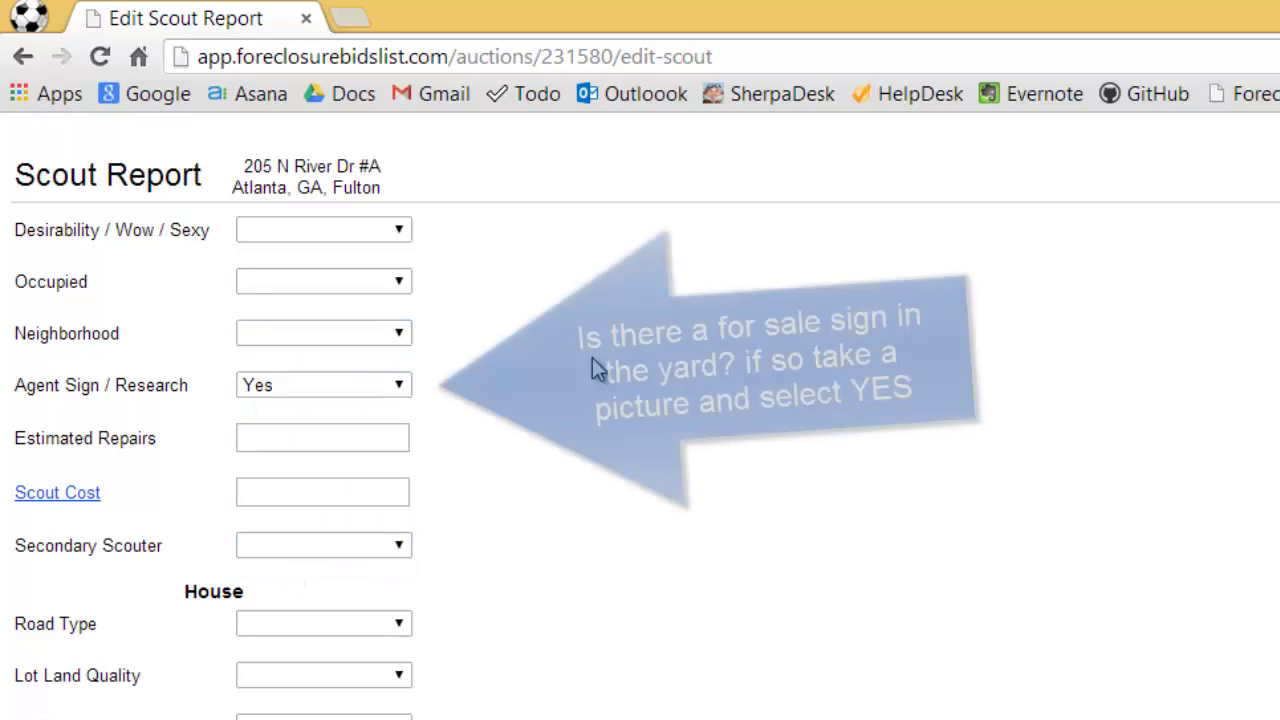
Step: Clear the Agent Sign / Research selection by choosing its blank option
click(395, 390)
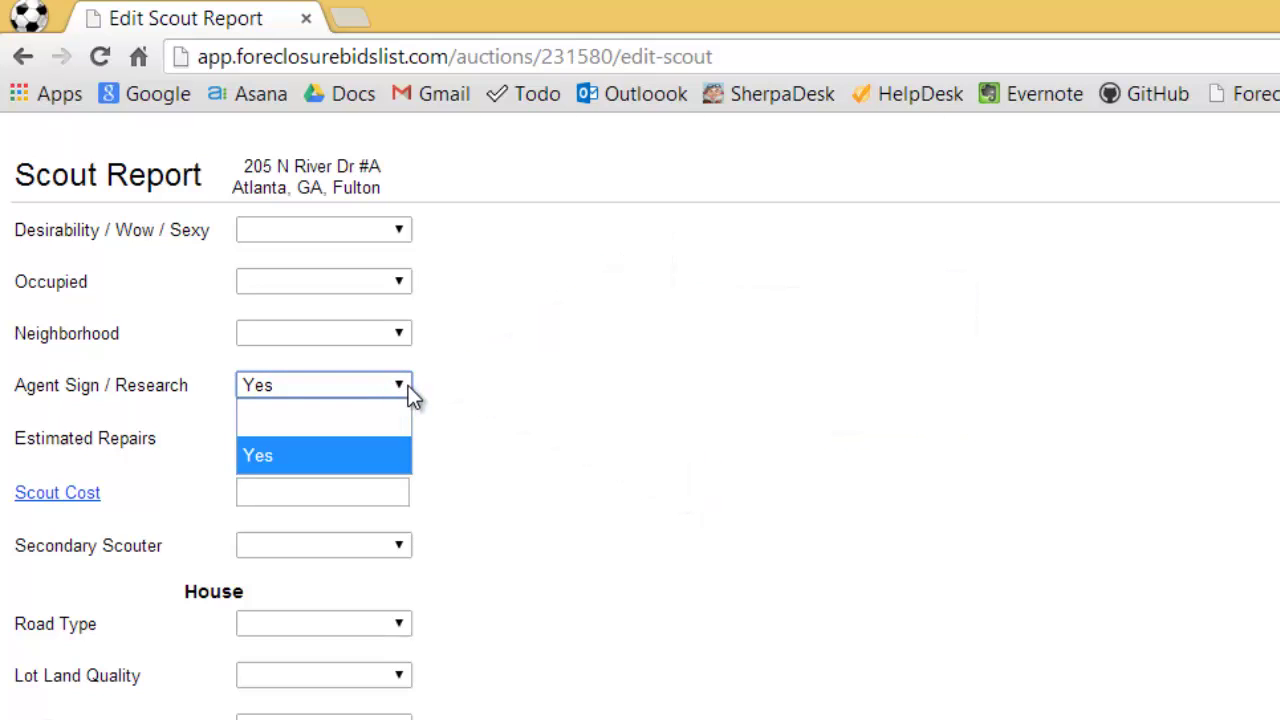
click(307, 388)
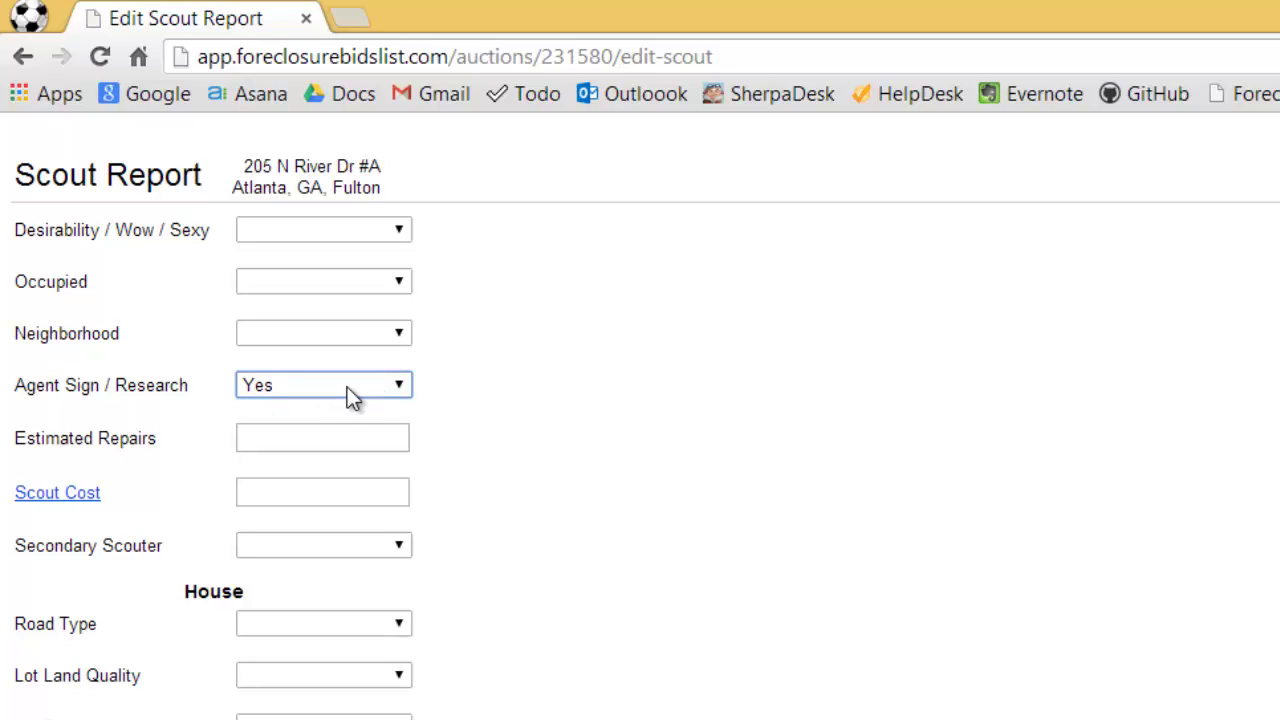
click(347, 387)
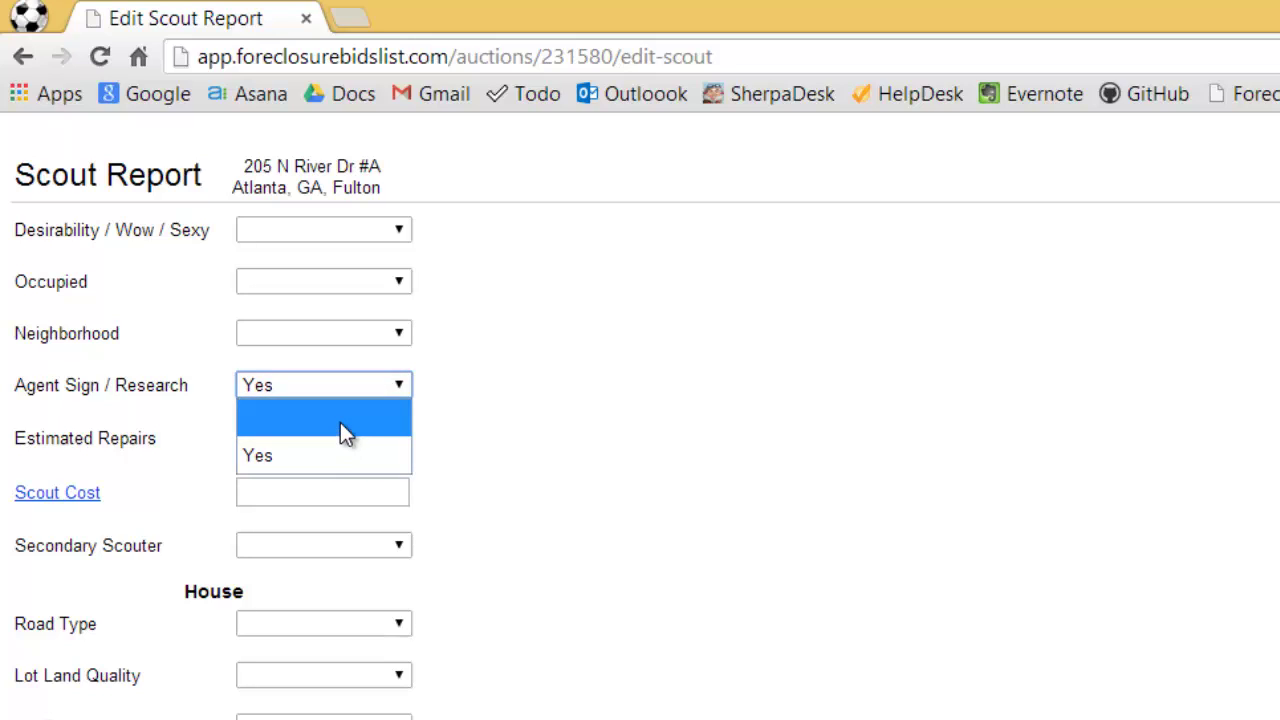
click(345, 430)
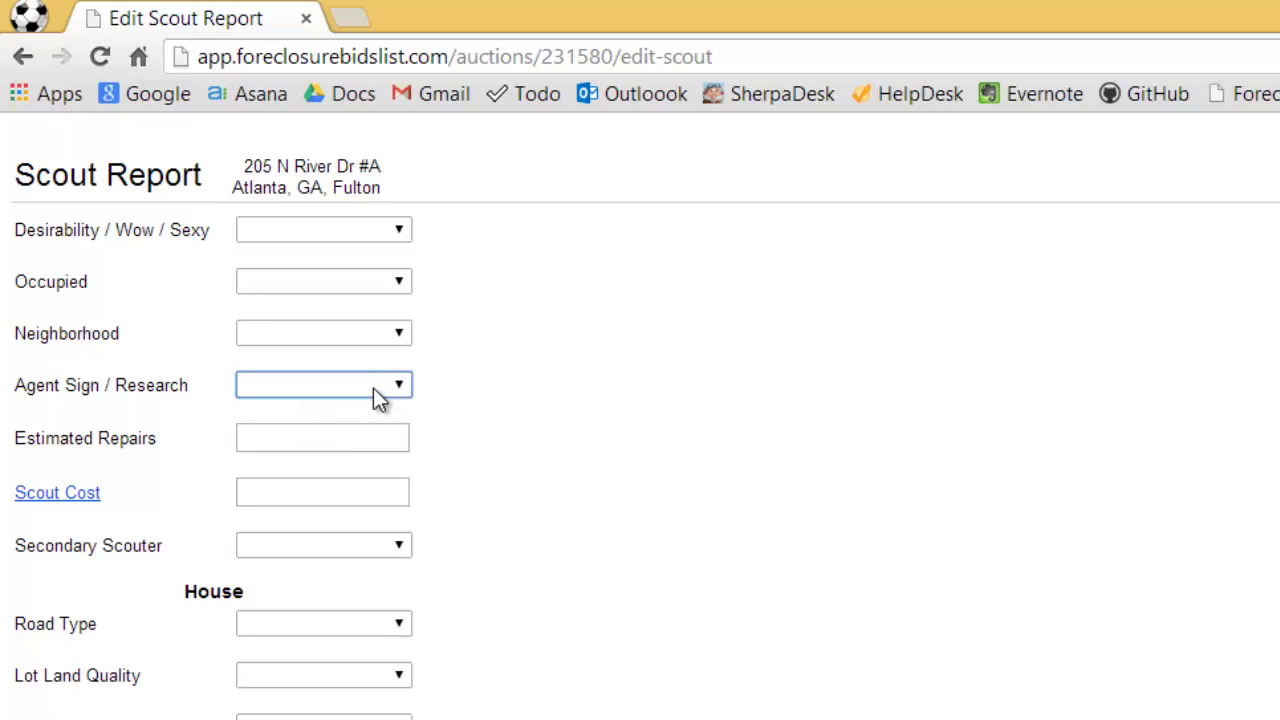
click(375, 396)
click(375, 396)
click(375, 396)
click(373, 394)
Step: Inspect the Estimated Repairs and Secondary Scouter fields without entering anything
click(387, 443)
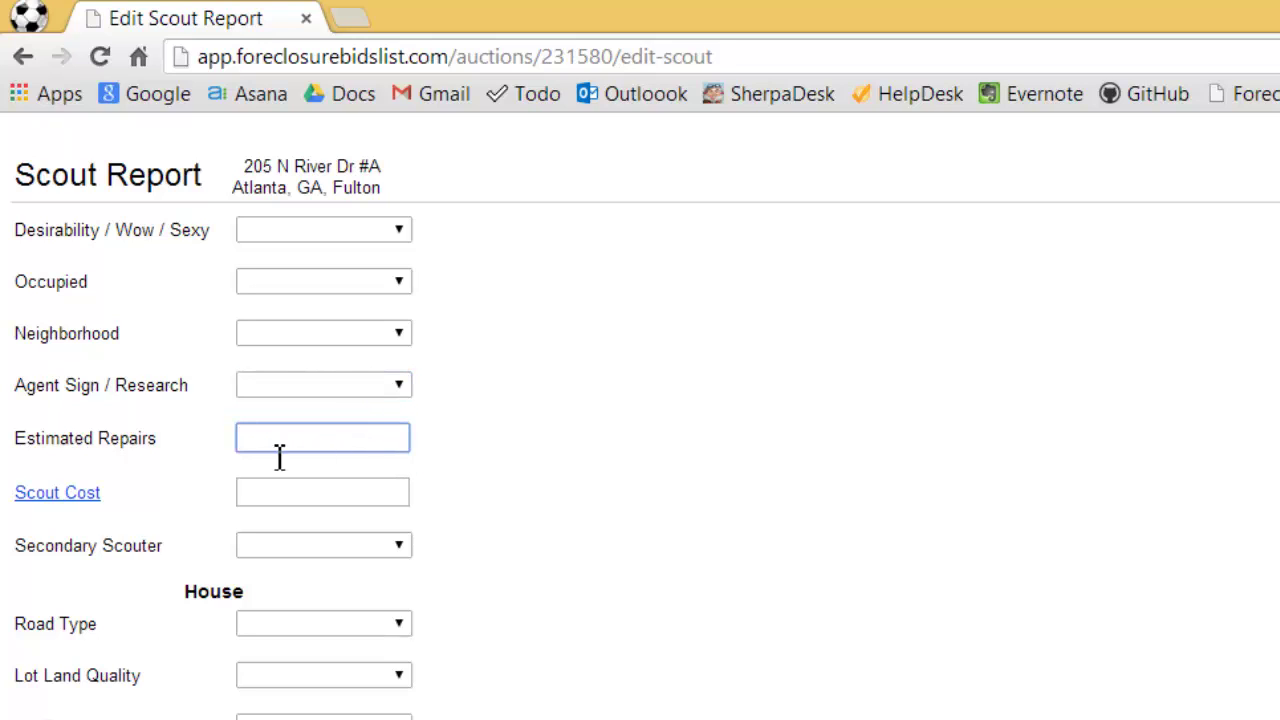
drag(24, 446, 420, 441)
click(420, 441)
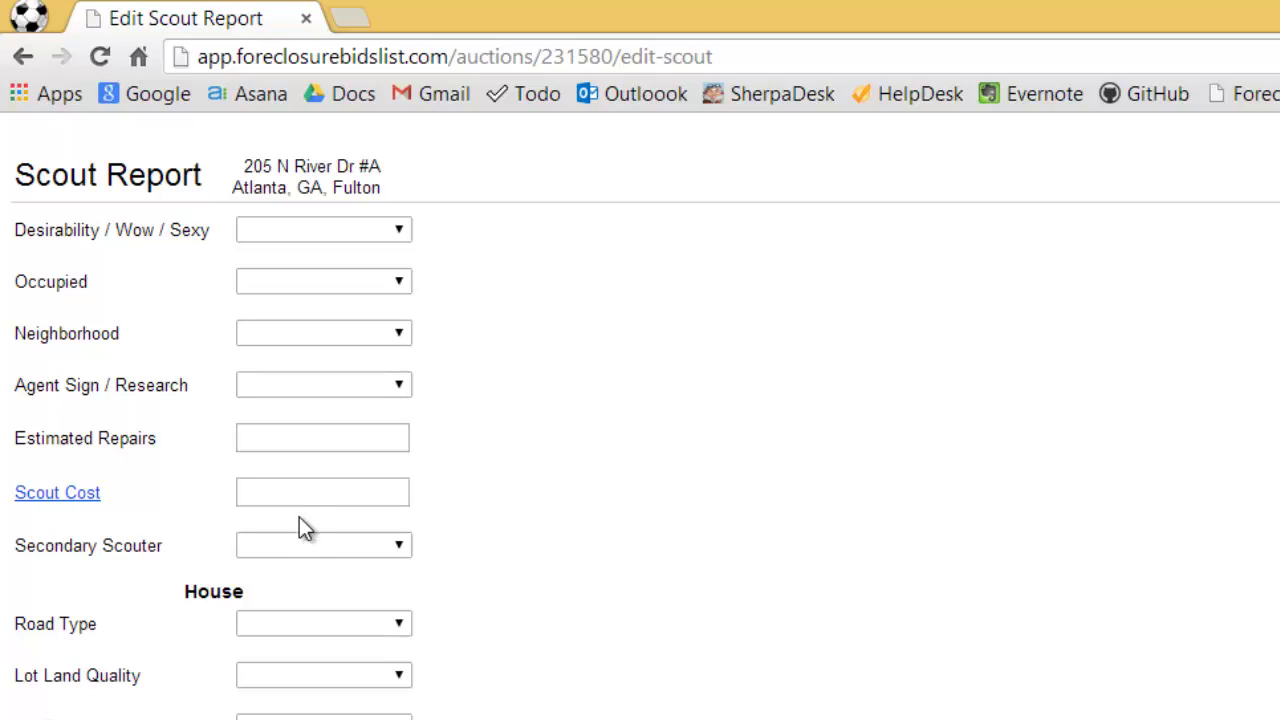
click(333, 547)
click(333, 547)
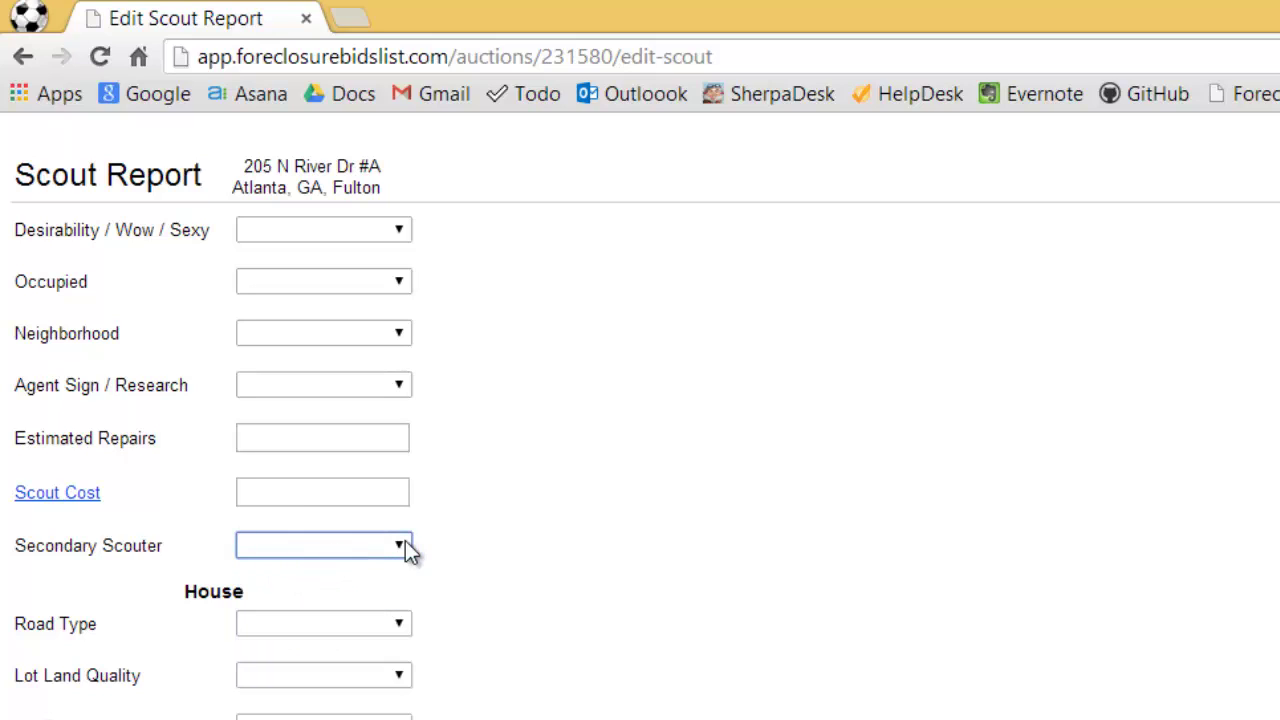
Step: Examine the House section's choices for Road Type, Lot Land Quality and Lot Topology
click(403, 624)
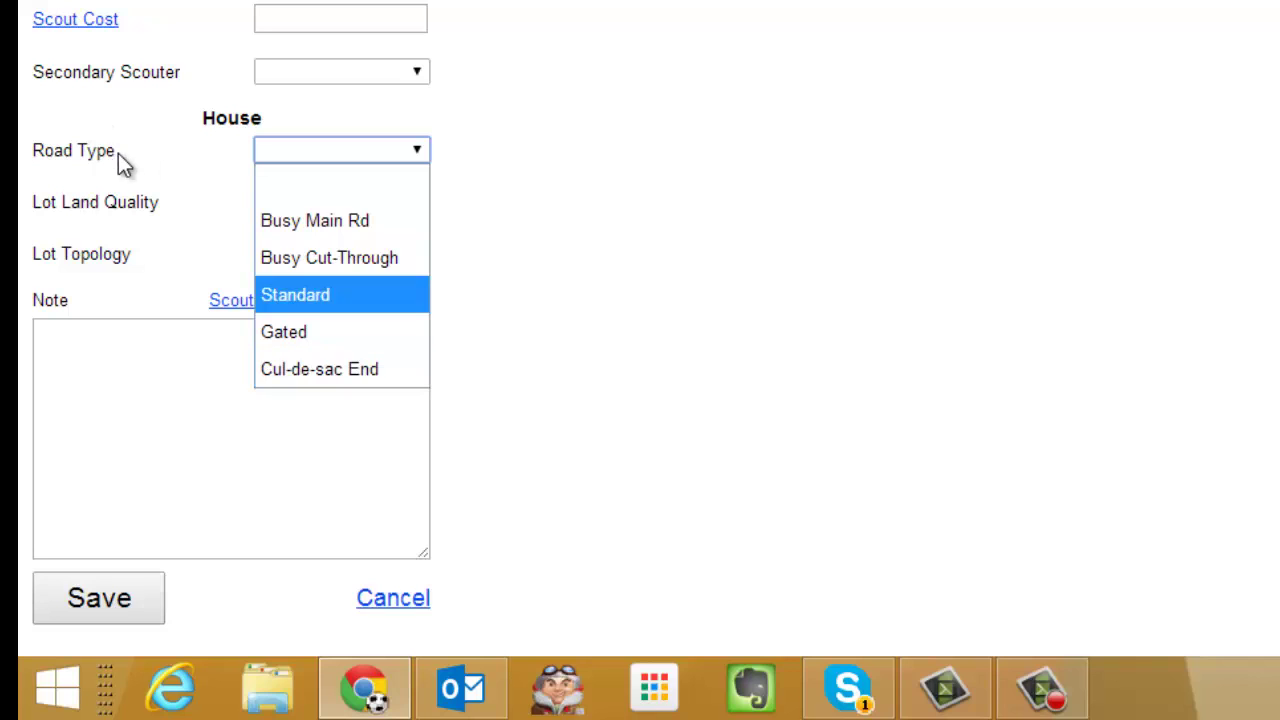
click(161, 200)
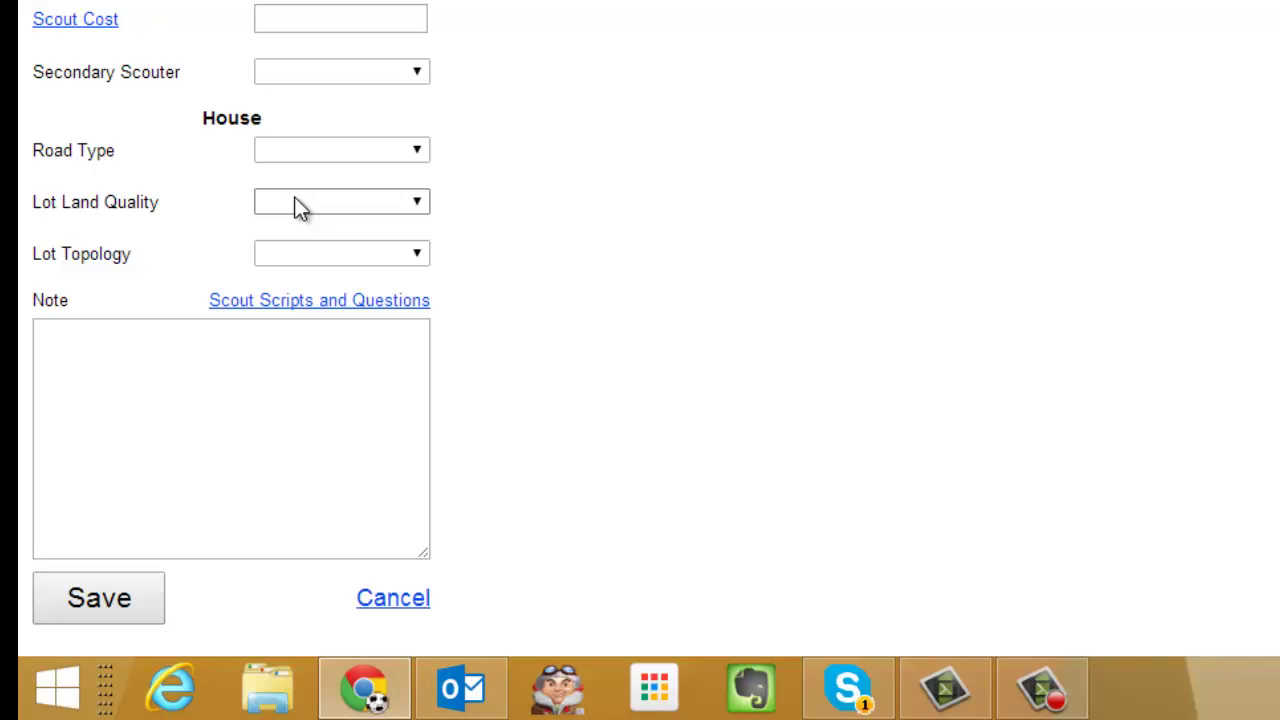
click(298, 206)
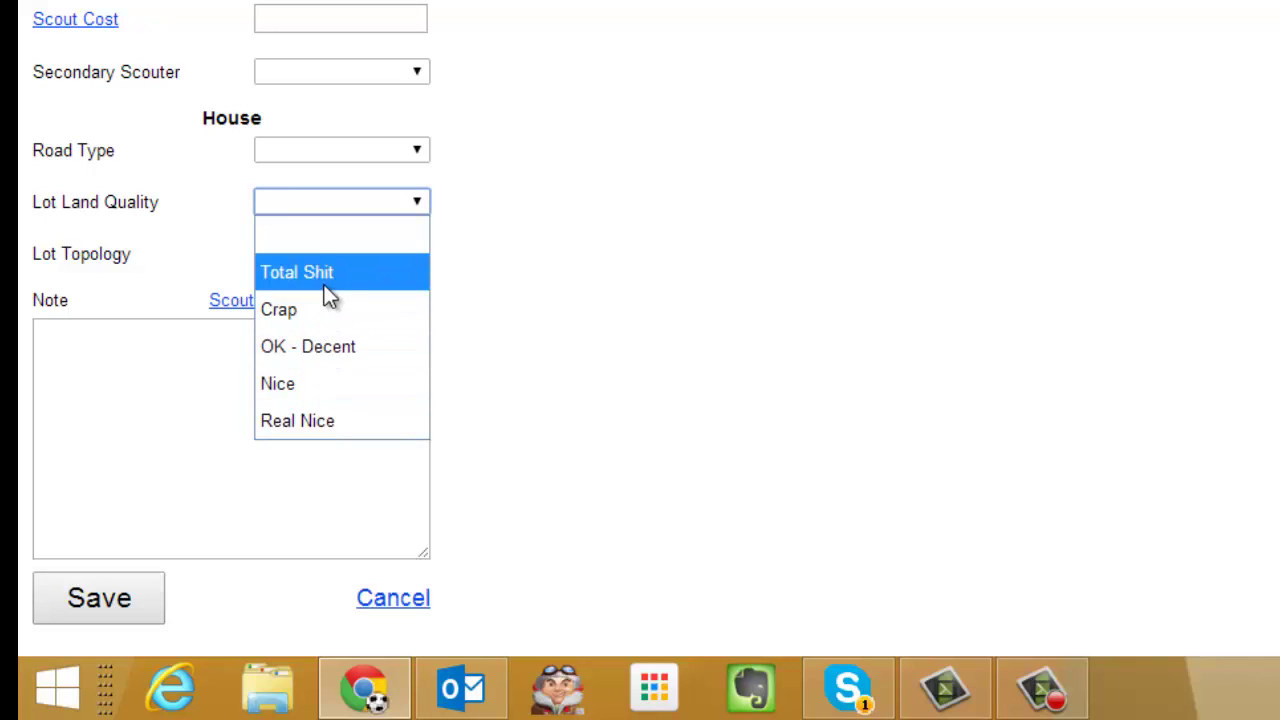
click(540, 242)
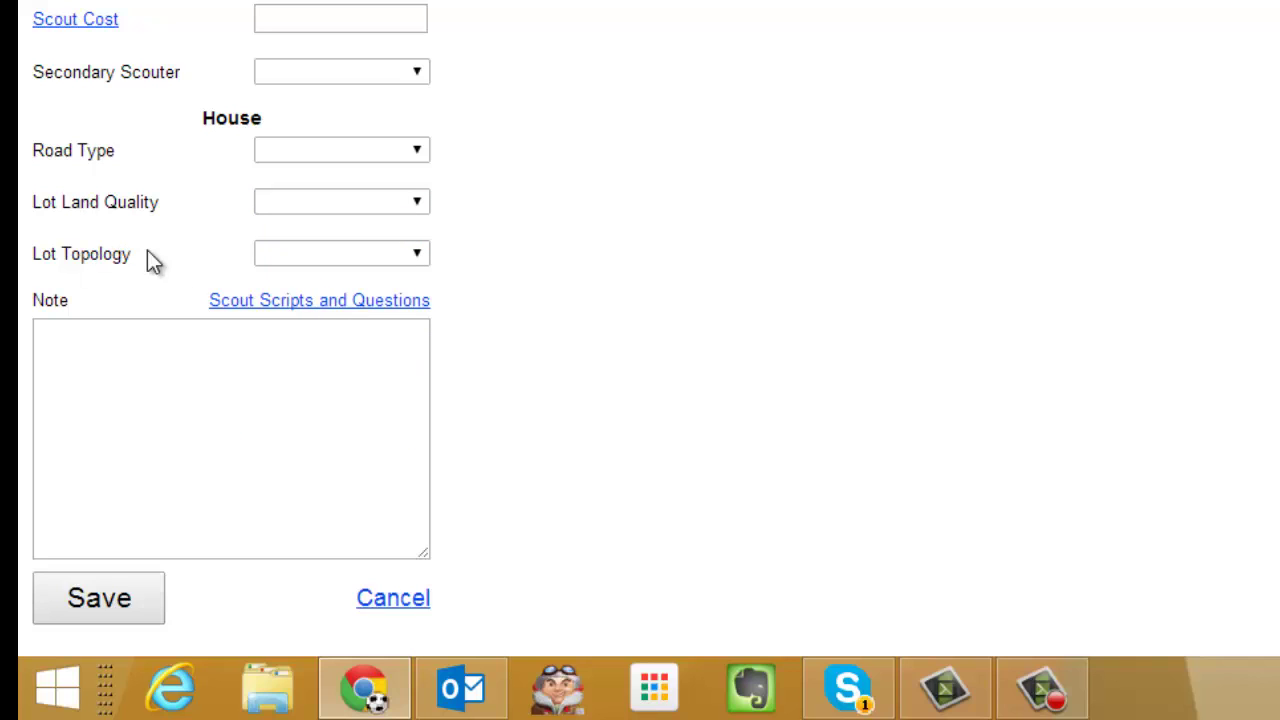
click(310, 255)
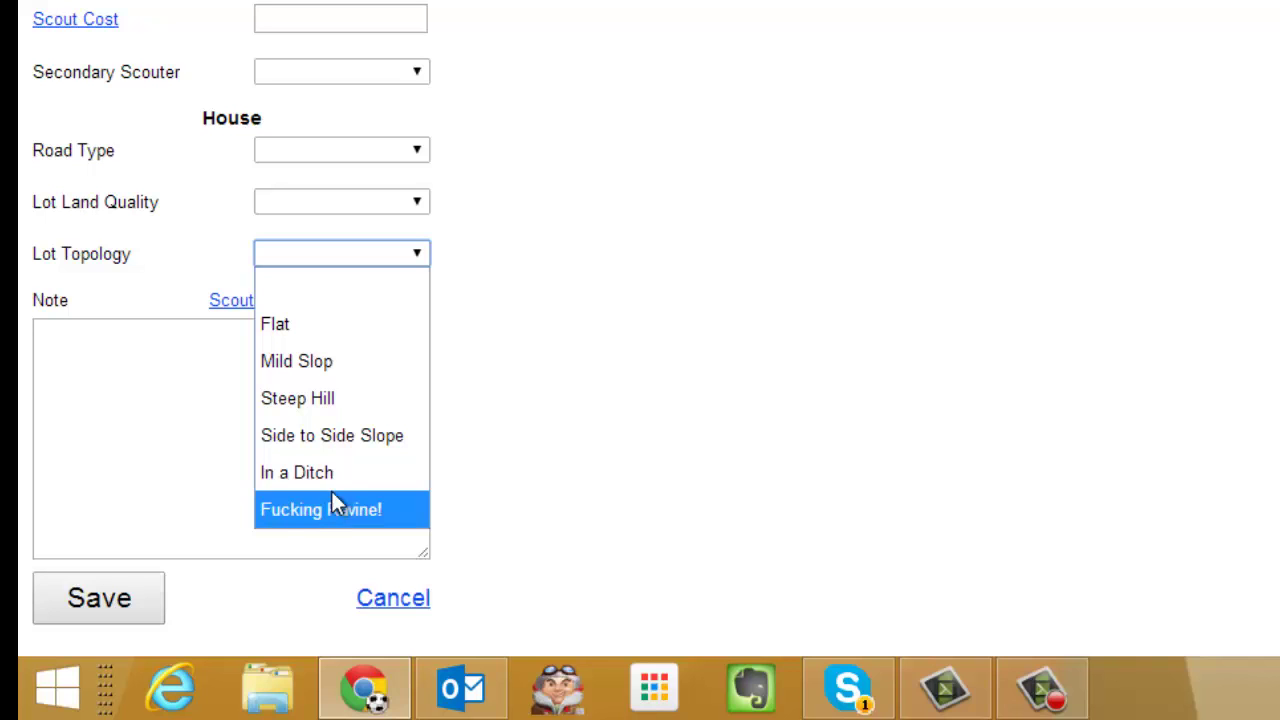
click(537, 432)
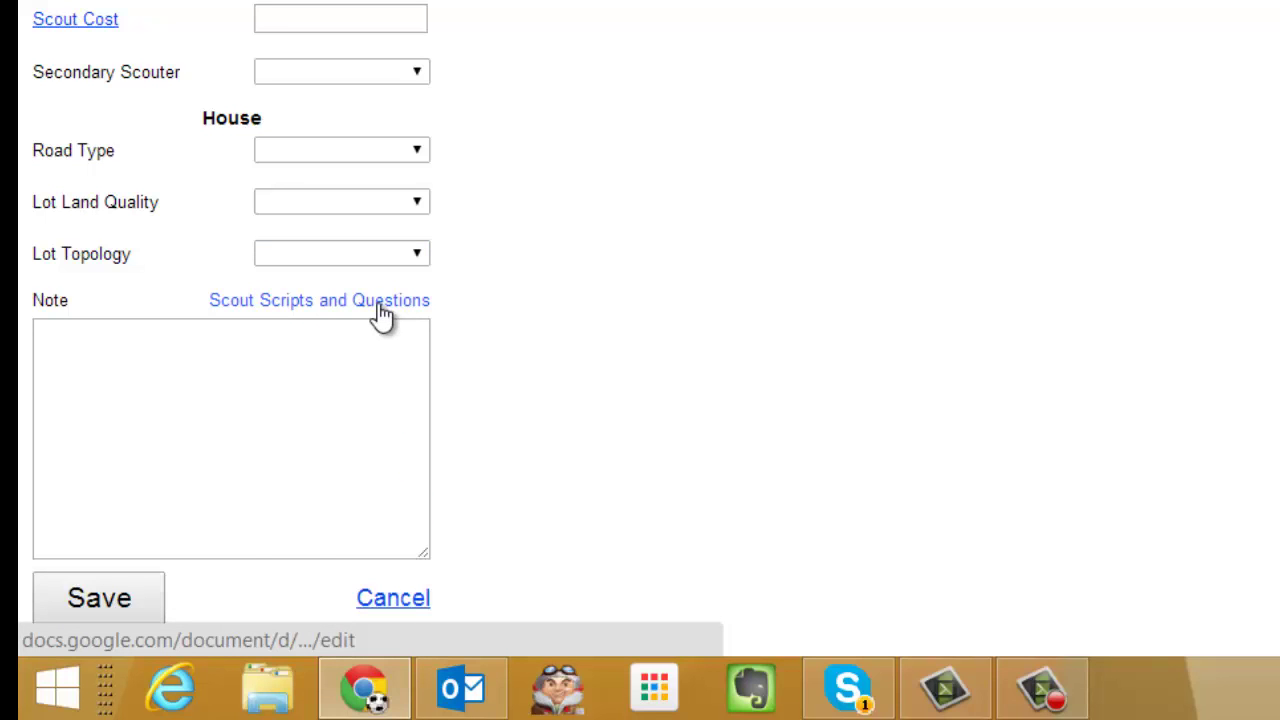
Step: Open the Scout Scripts and Questions document, skim its questions and scouting tips, and close it to return to the scout report
click(380, 306)
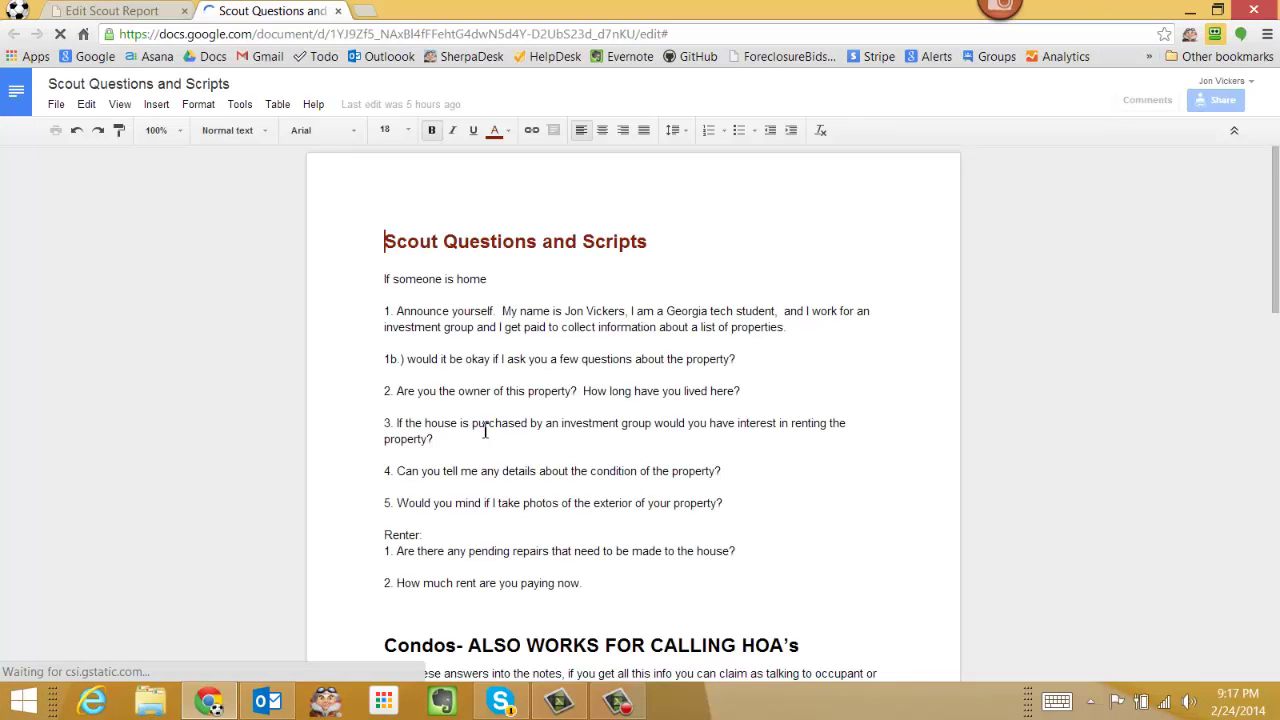
scroll(482, 428, down, 6)
scroll(485, 430, down, 10)
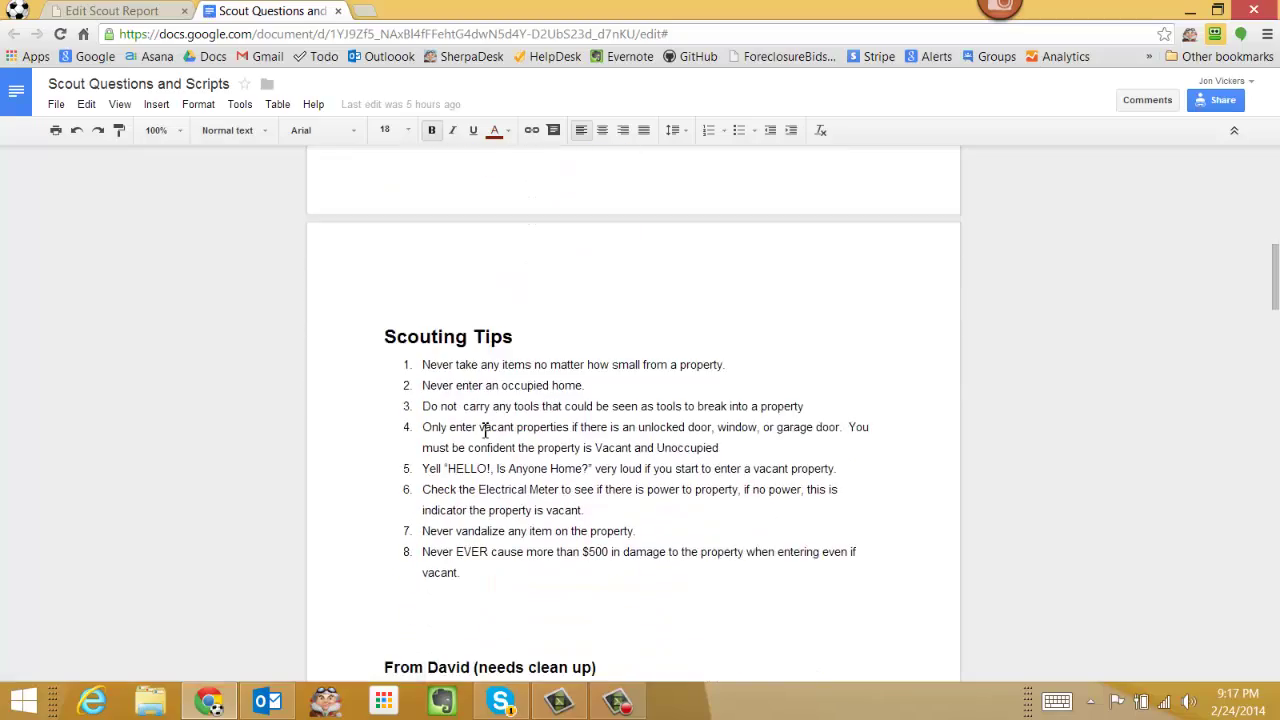
scroll(485, 430, down, 12)
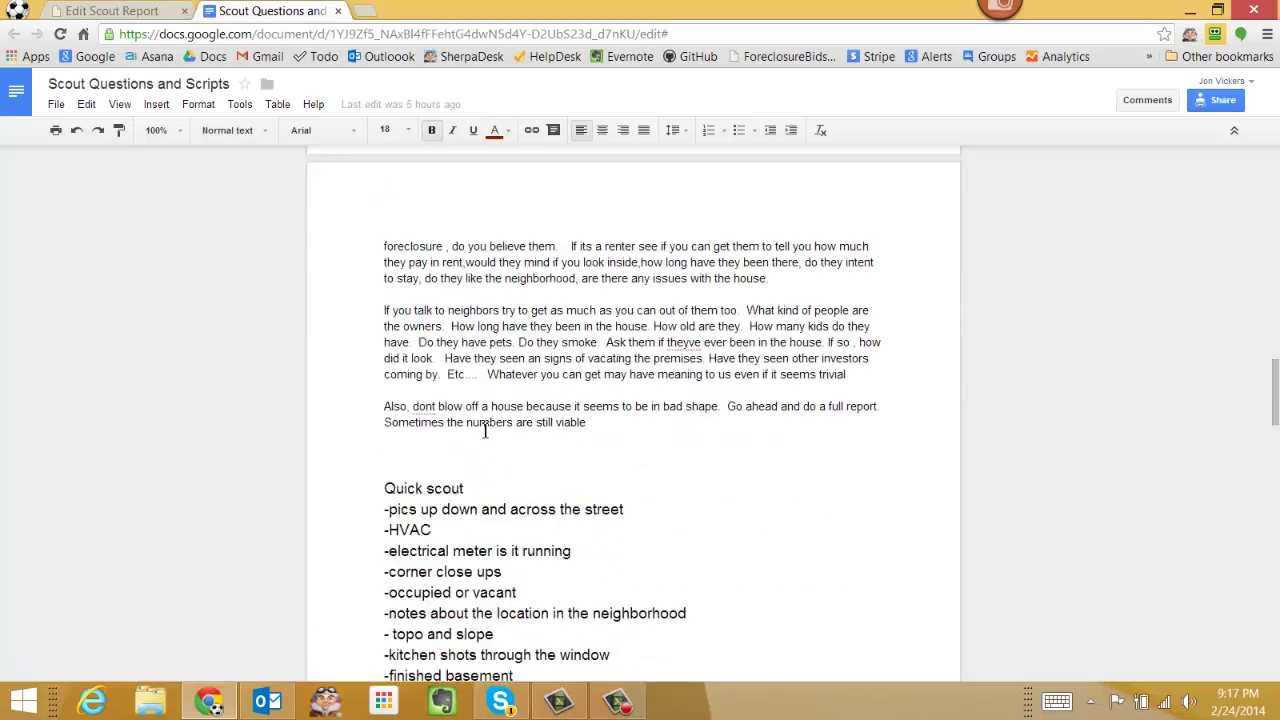
scroll(485, 430, up, 20)
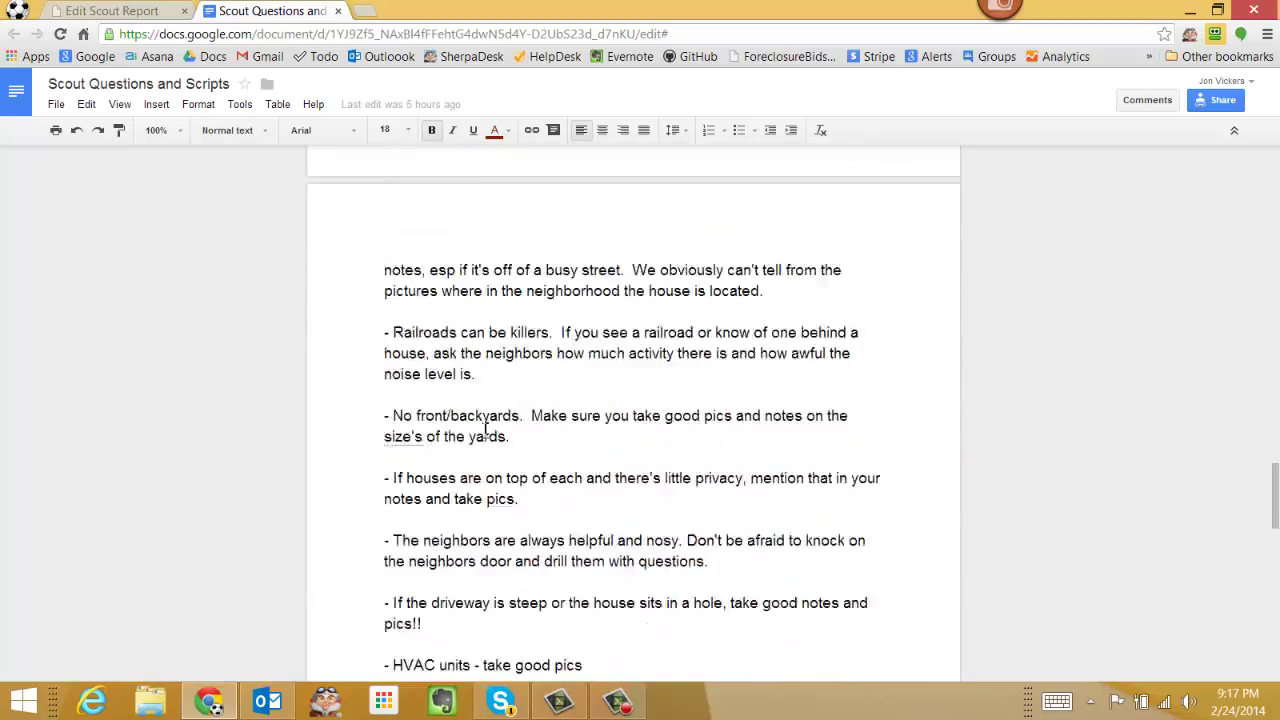
click(338, 10)
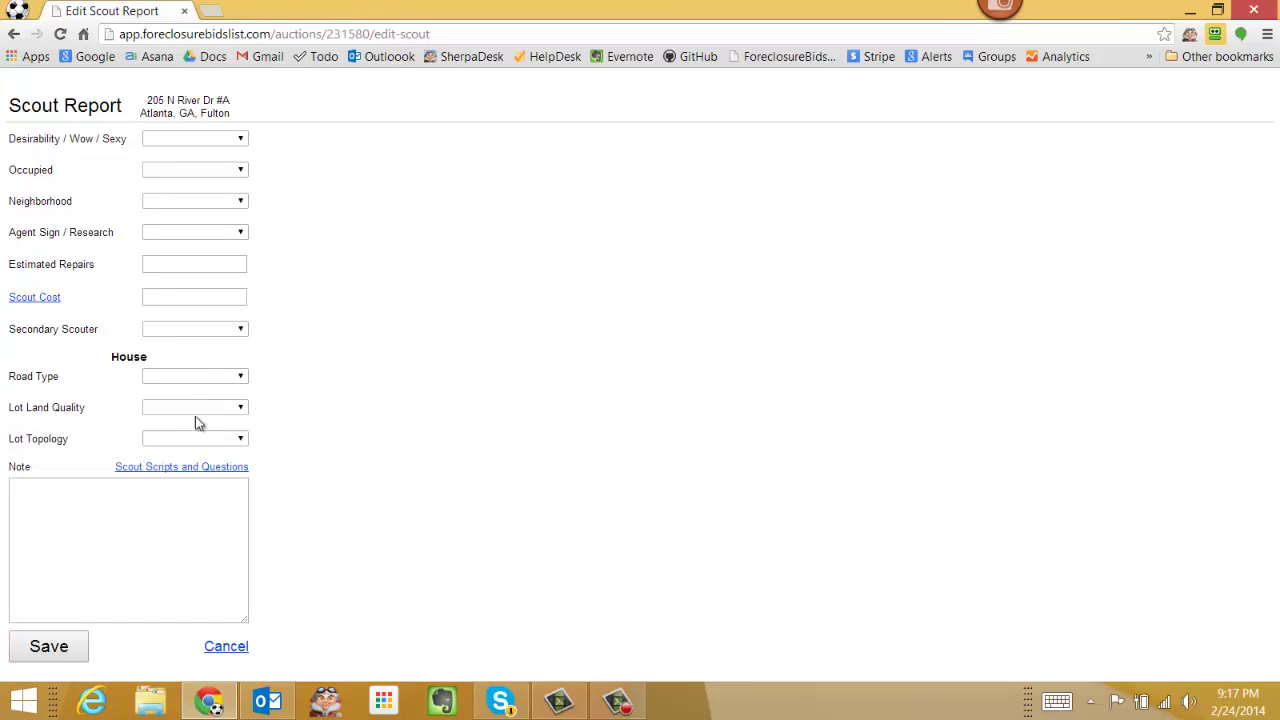
Step: Begin the scout report's note with "scouted the house, no one was home at the time I arrived,"
click(142, 509)
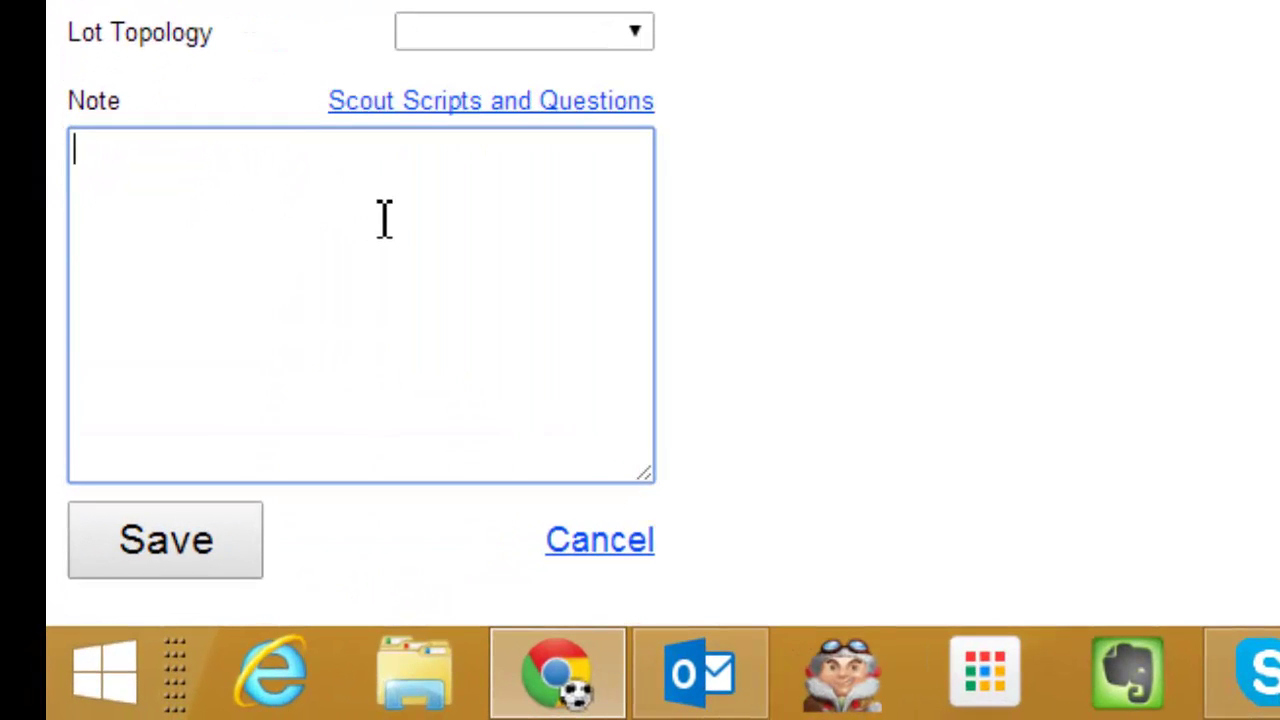
text(scouted )
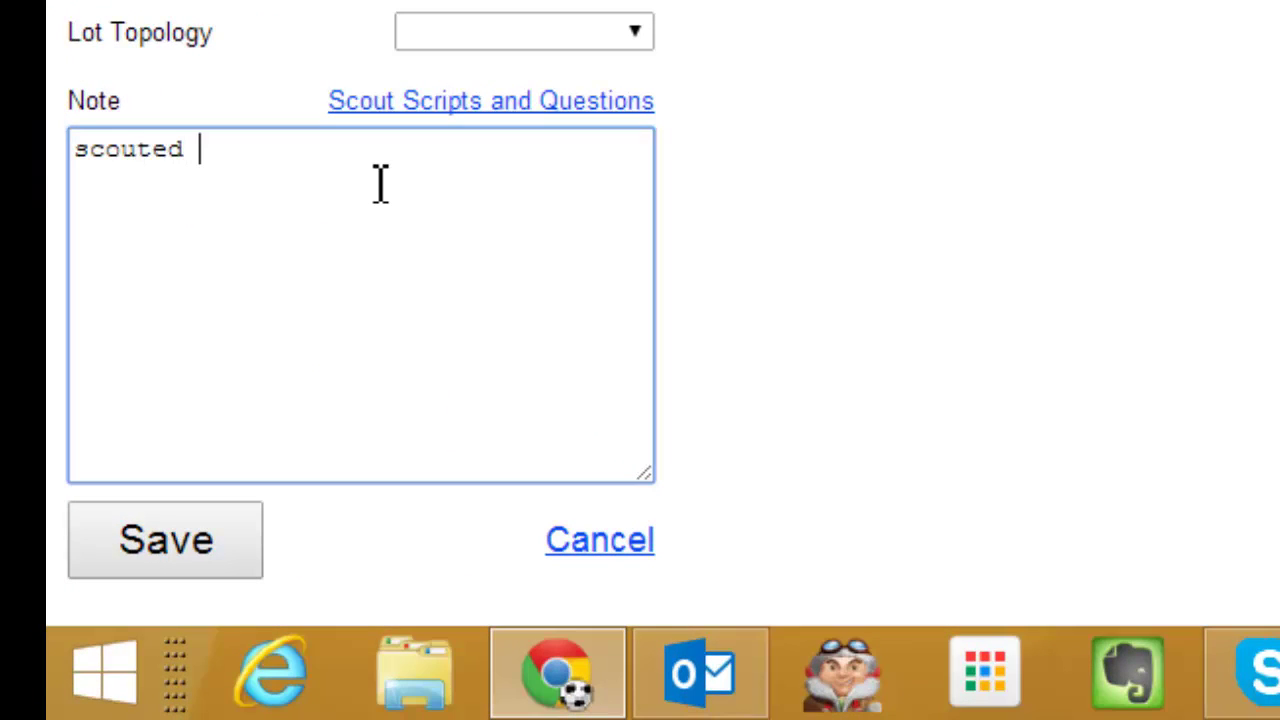
text(the house, no w)
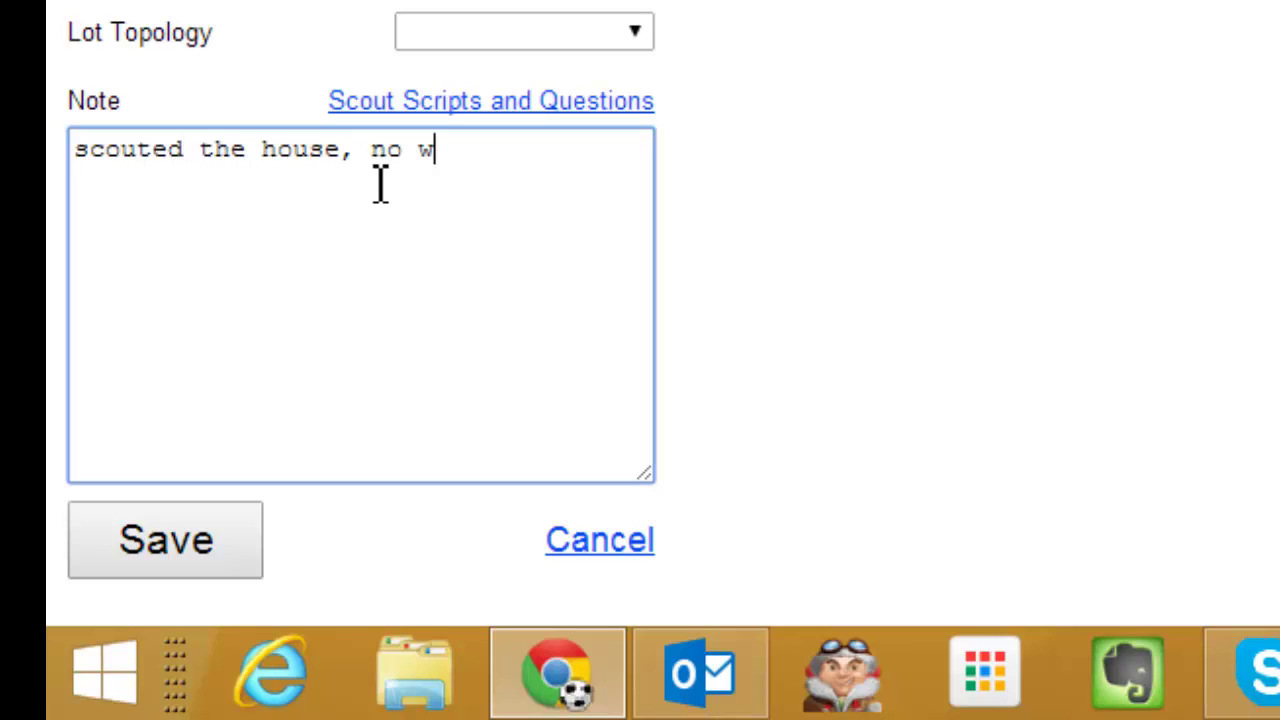
key(BackSpace)
text(one)
key(BackSpace)
text(e wa)
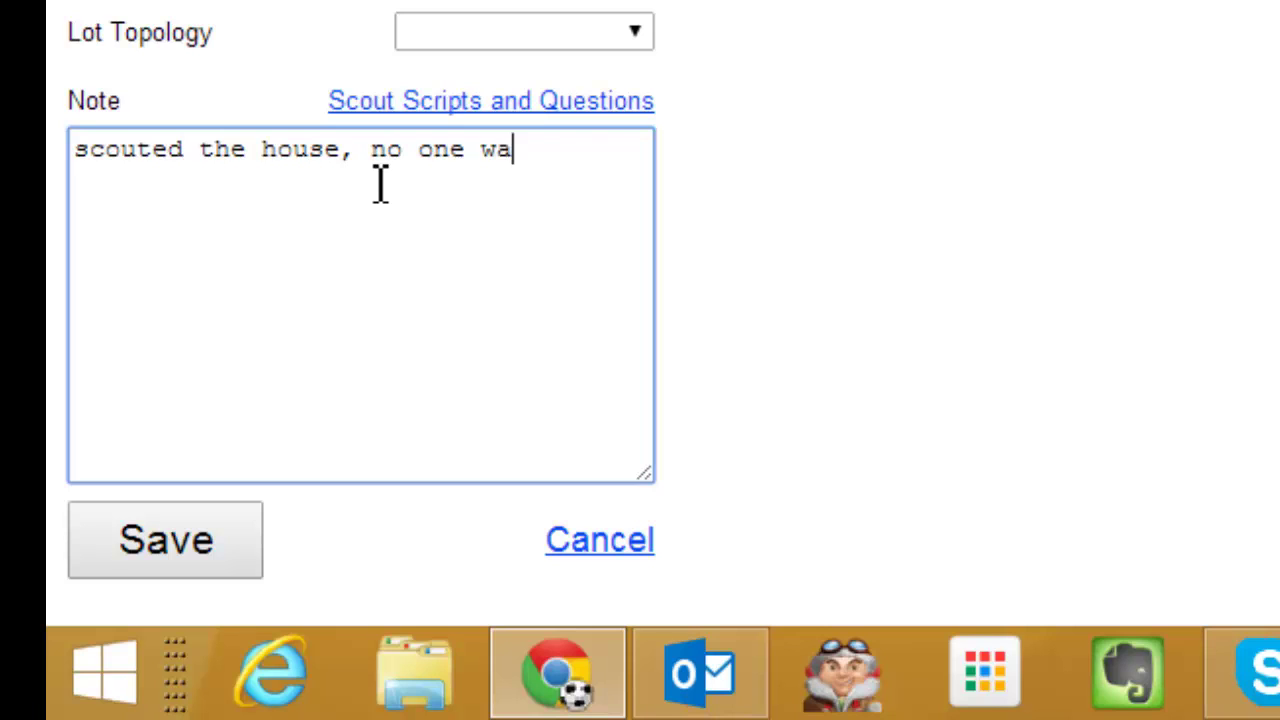
text(s home at the t)
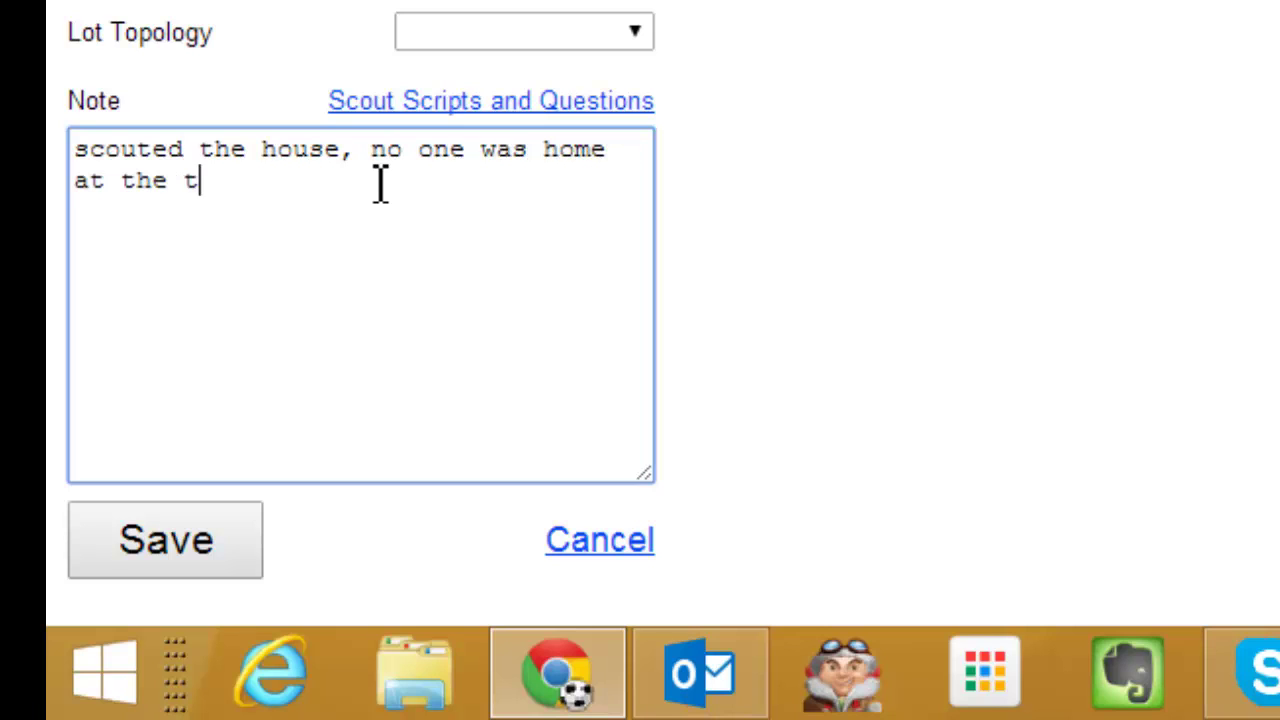
text(ime I arrived, )
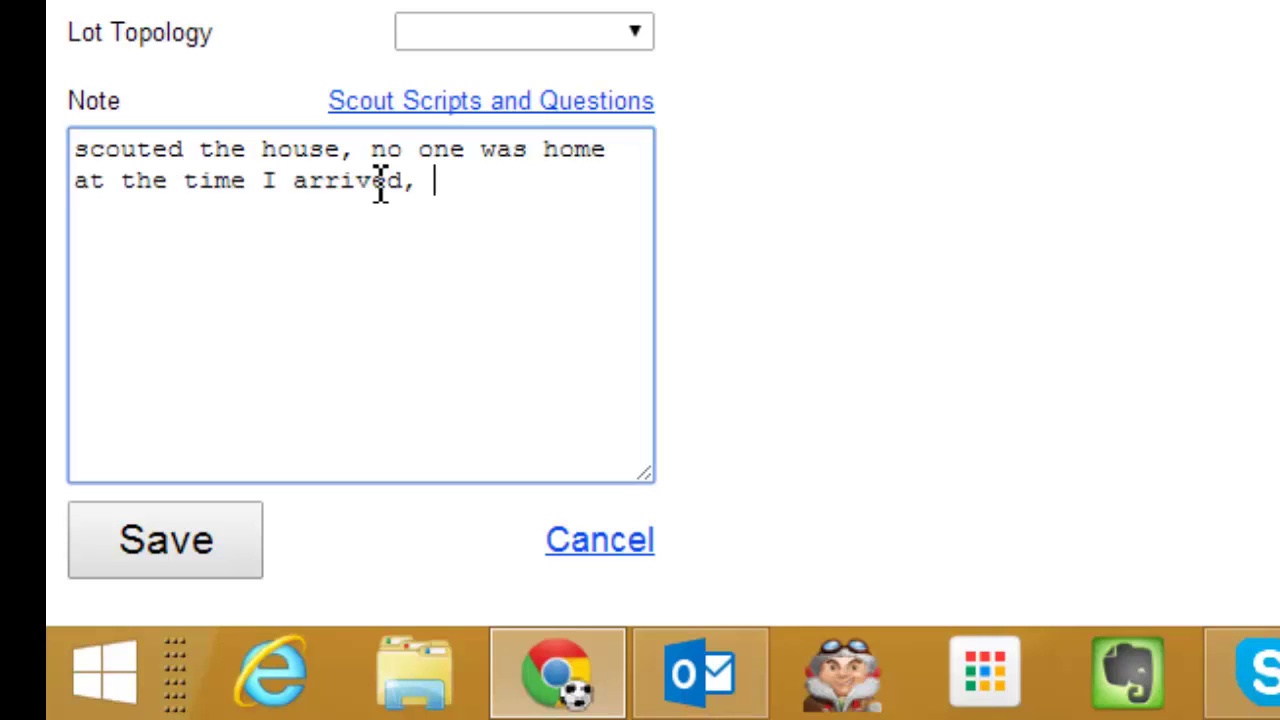
Step: Continue the scout report's note with "house looks in good conidition, noticed large cracks in the driveway"
text(house )
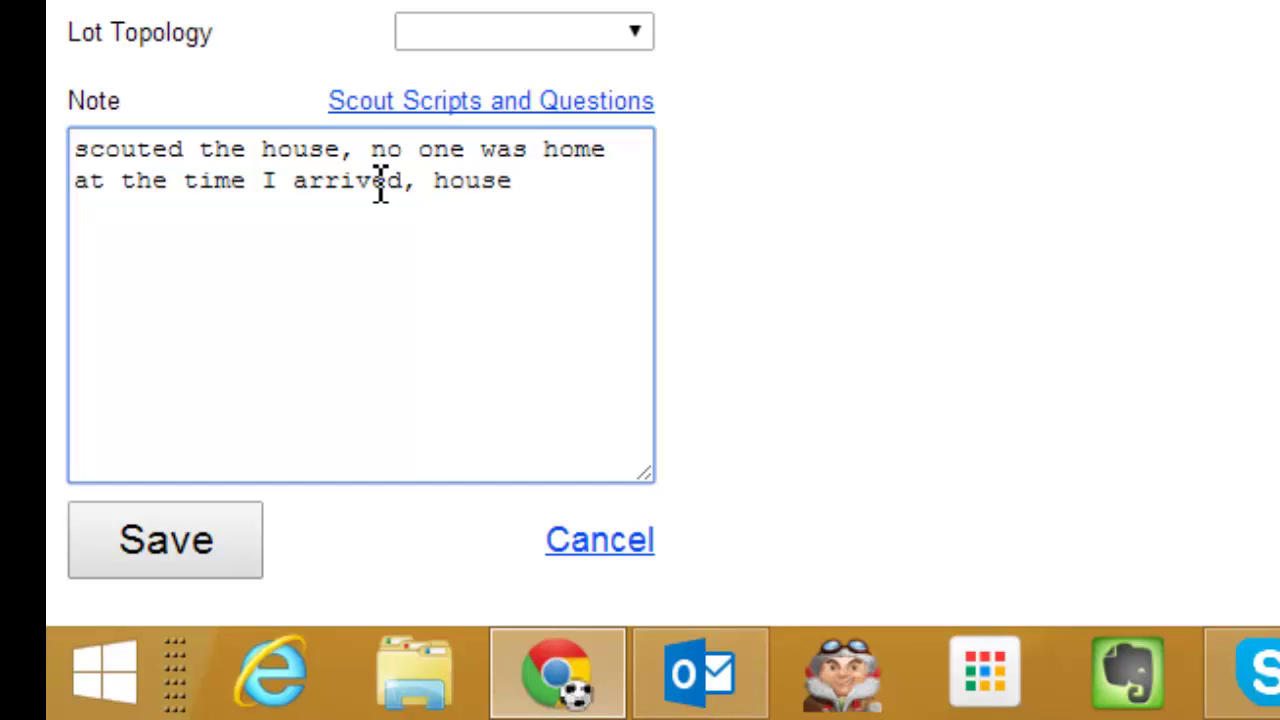
text(looks )
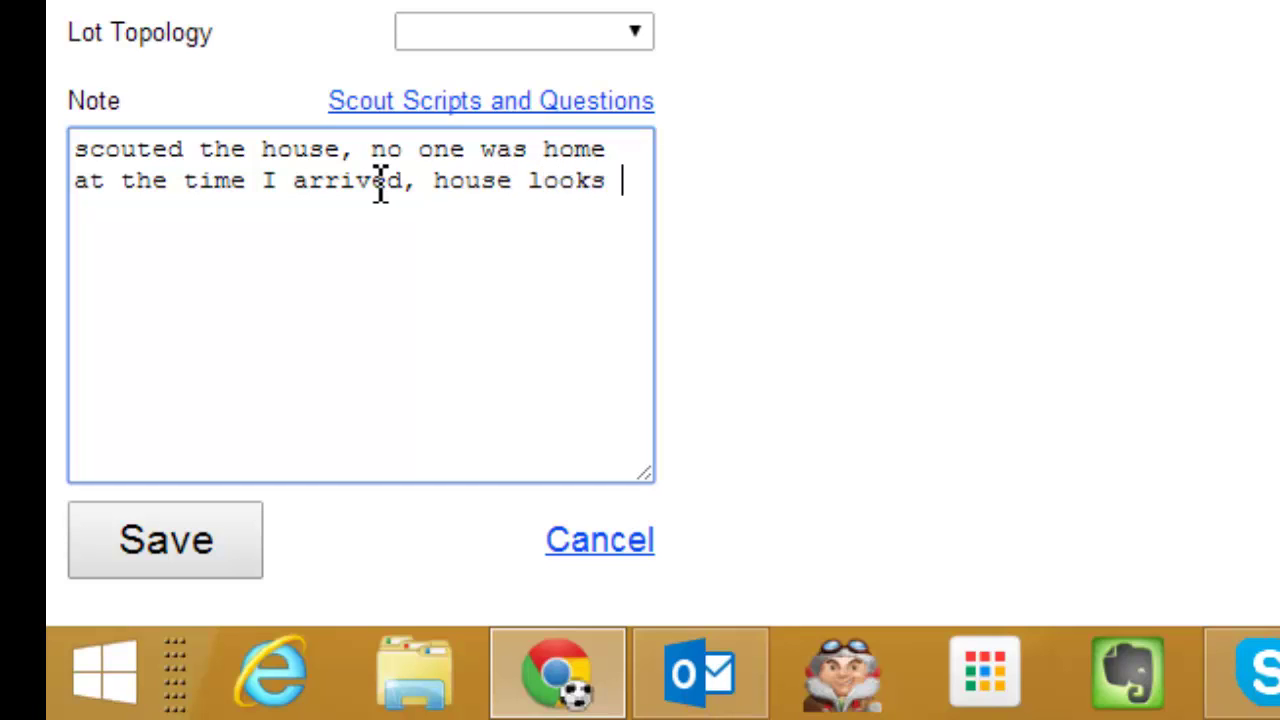
text(in good conidition,)
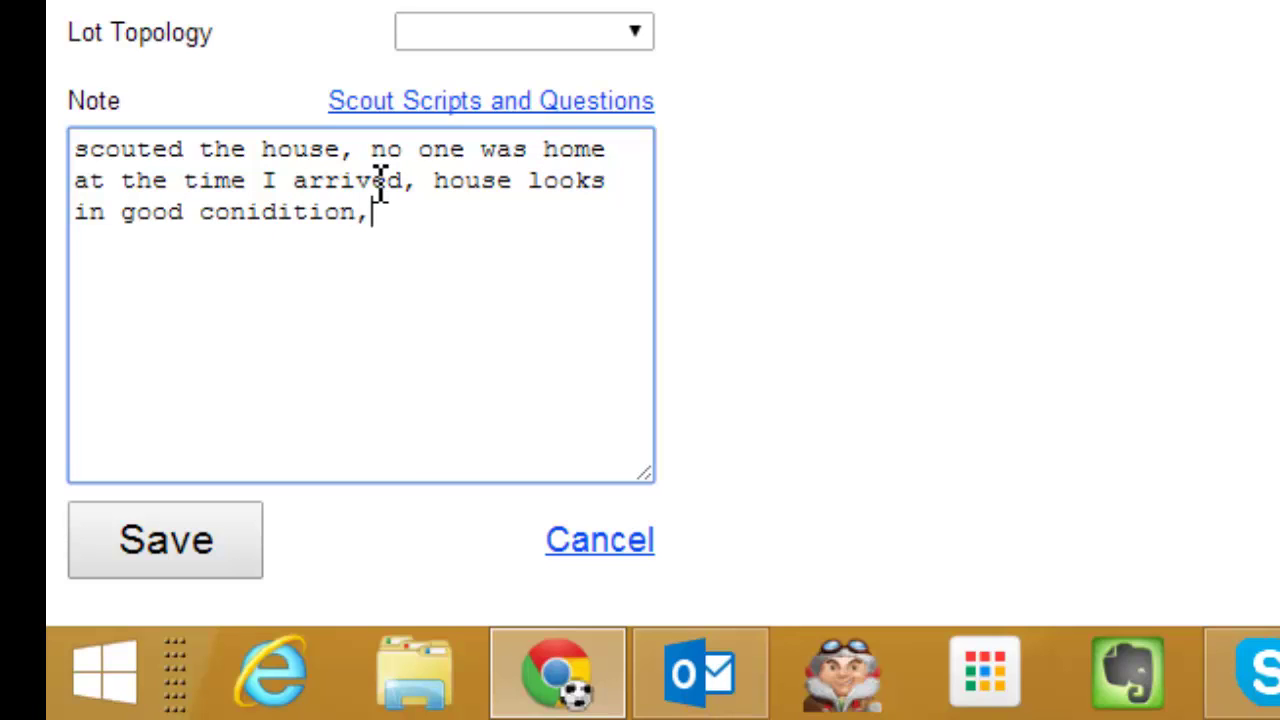
text( noticed )
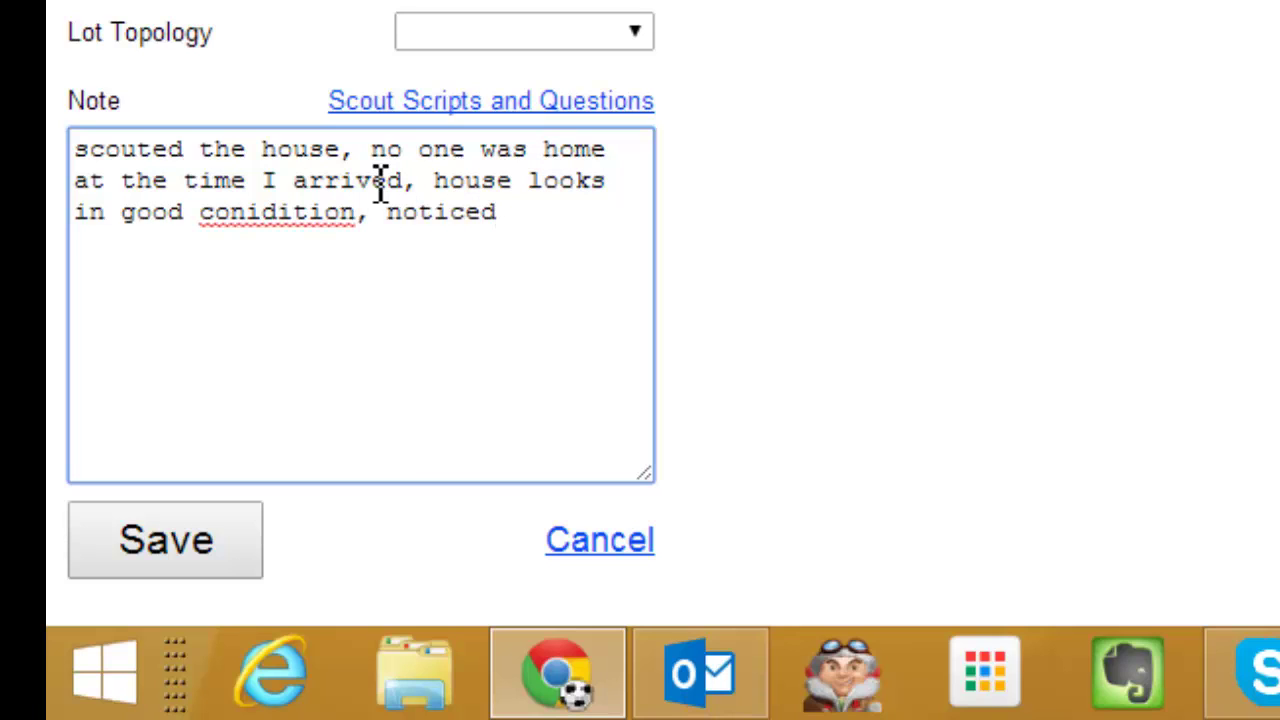
text(large cracks i)
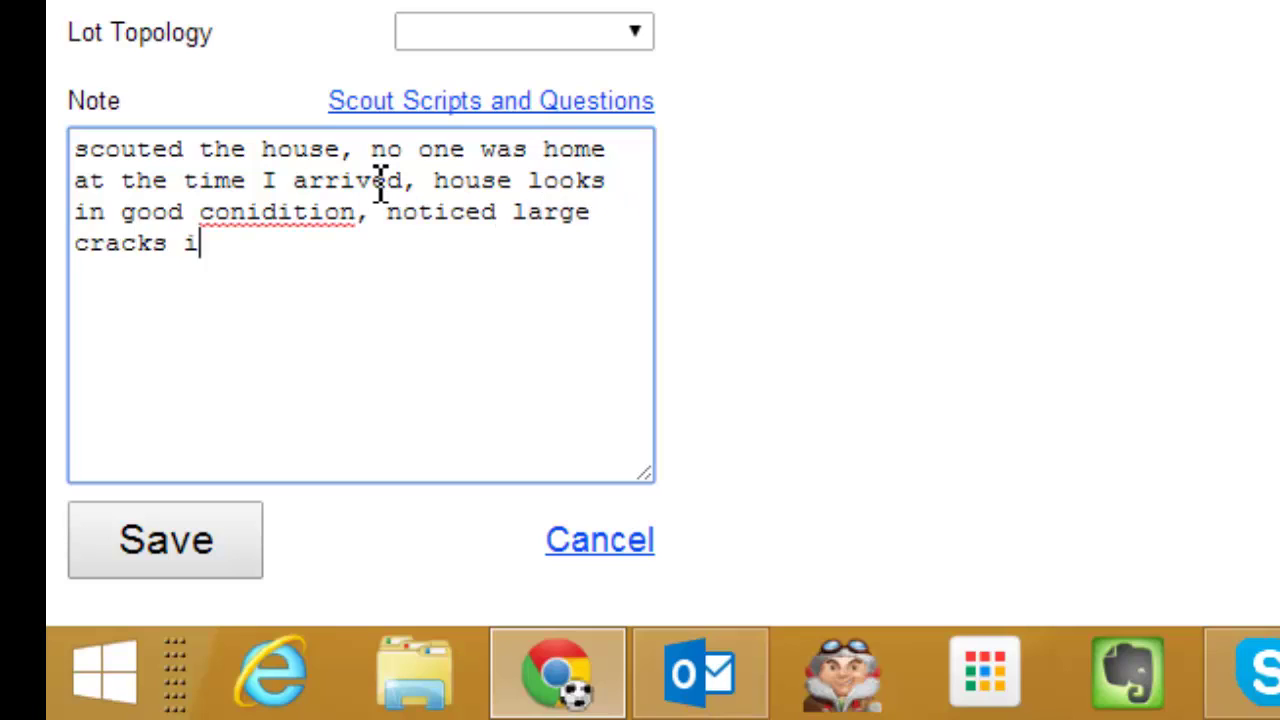
text(n the driveway)
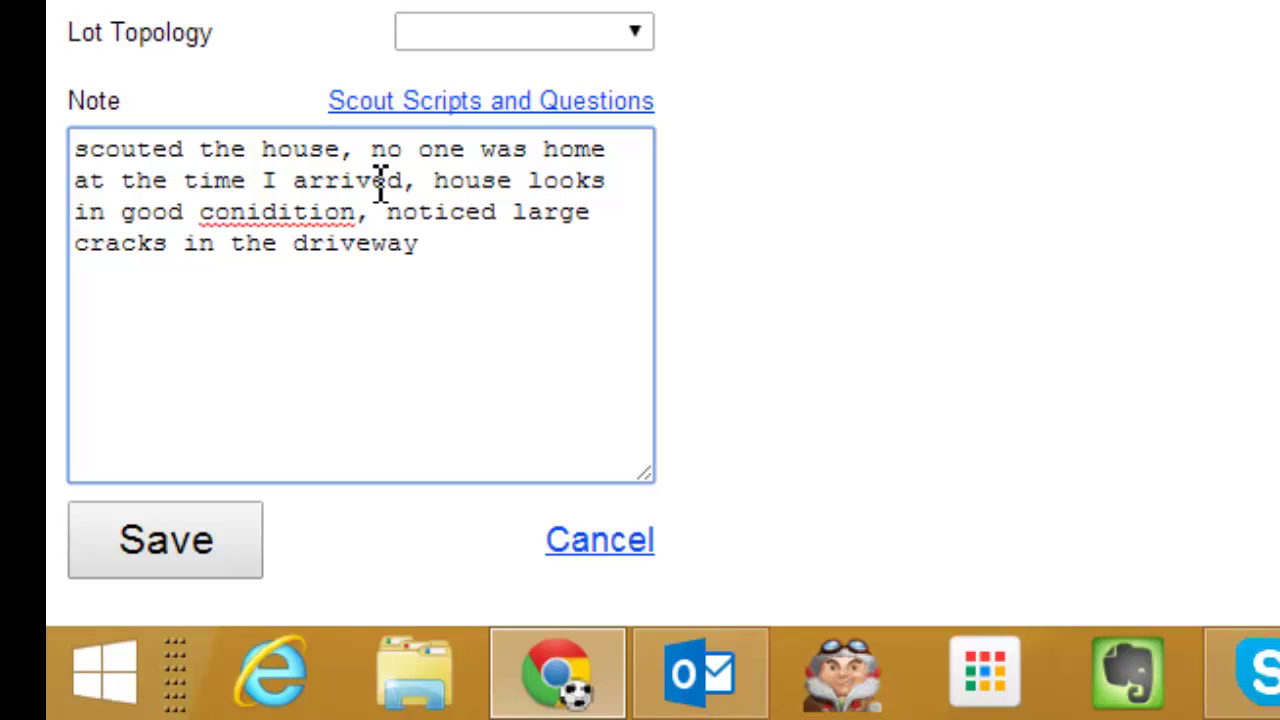
Step: Finish the note with ", also the neighbor said the people living here were renting and appeared to be moving out." and save the scout report
text(, also the neighbor sa)
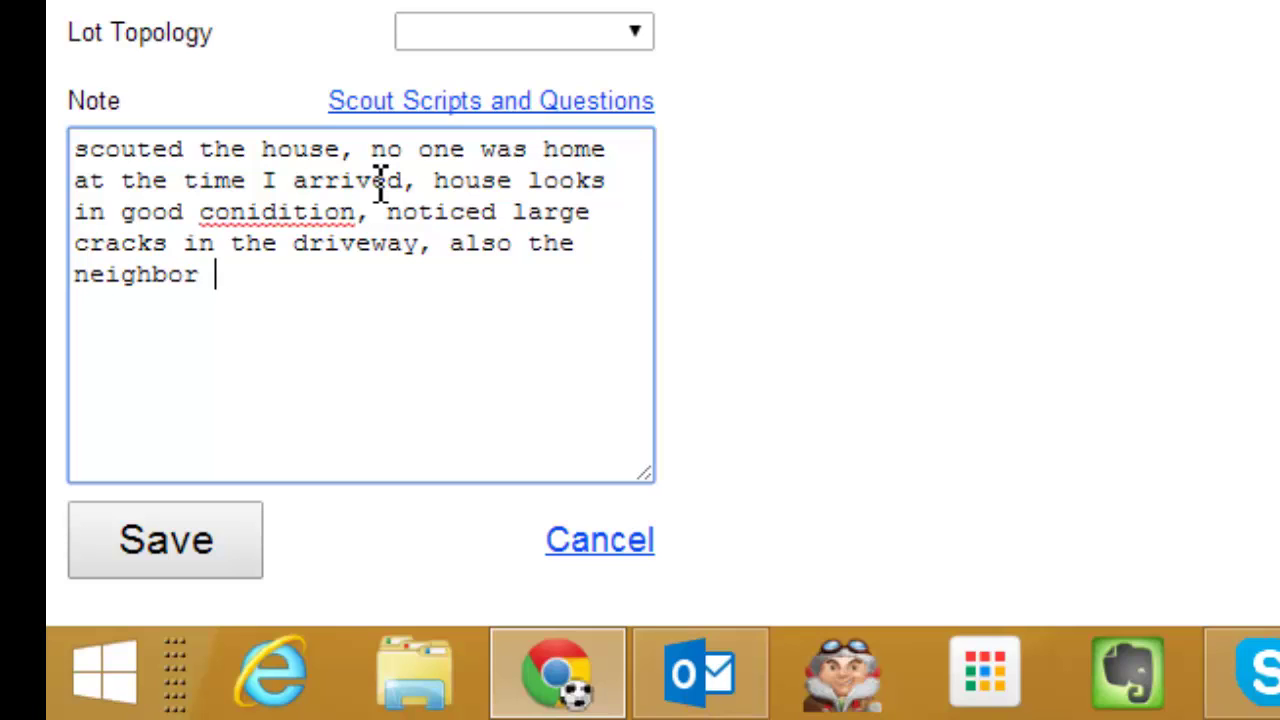
key(BackSpace)
text(said the peo)
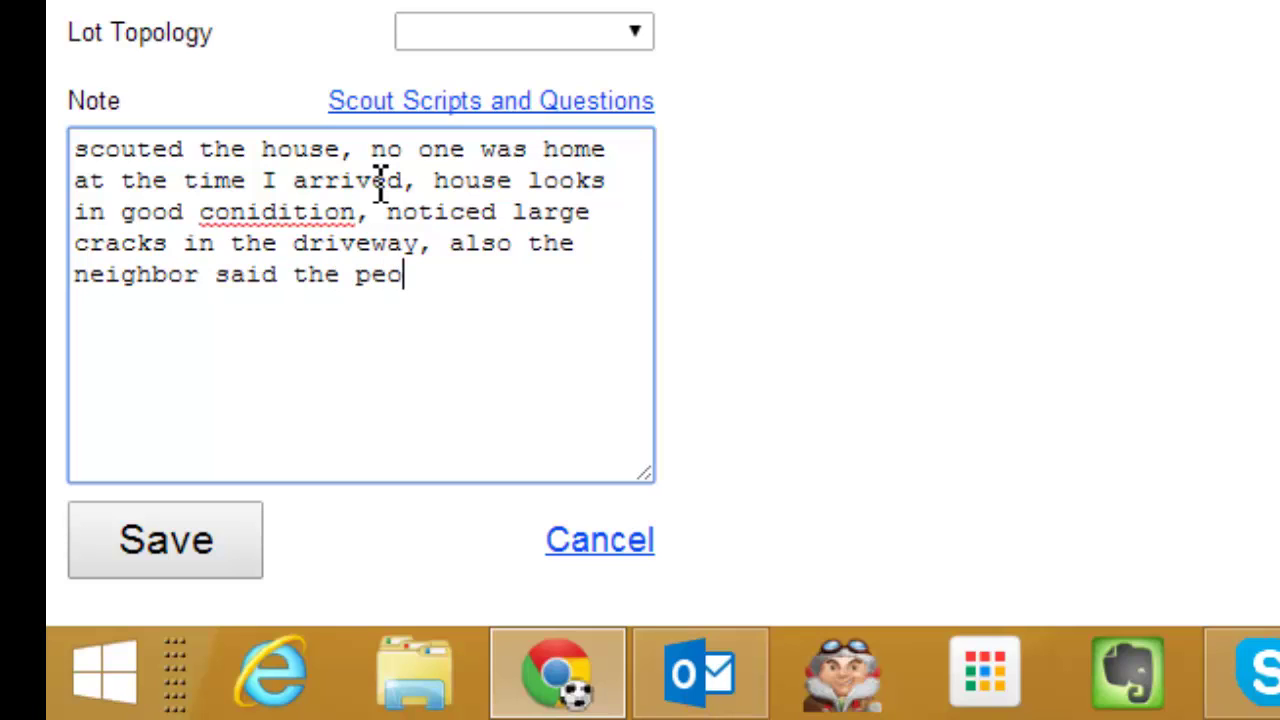
text(ple living here were renting and )
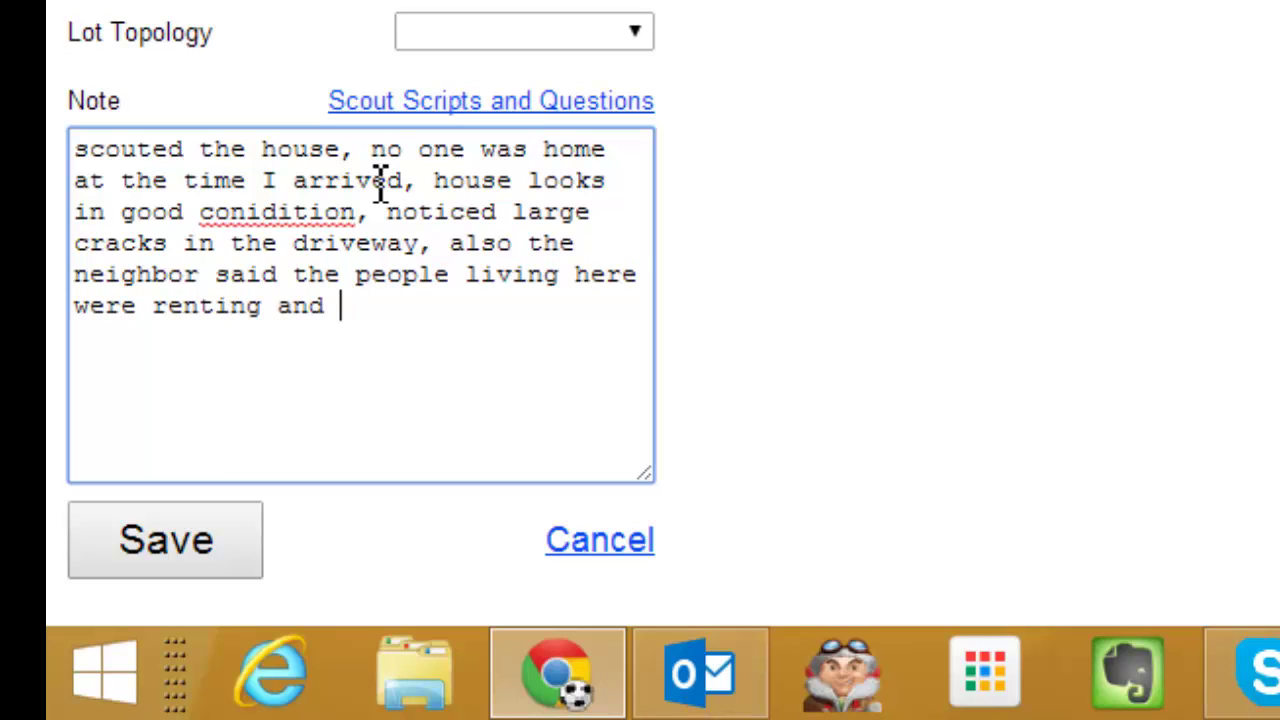
text(appeared )
text(to be mov)
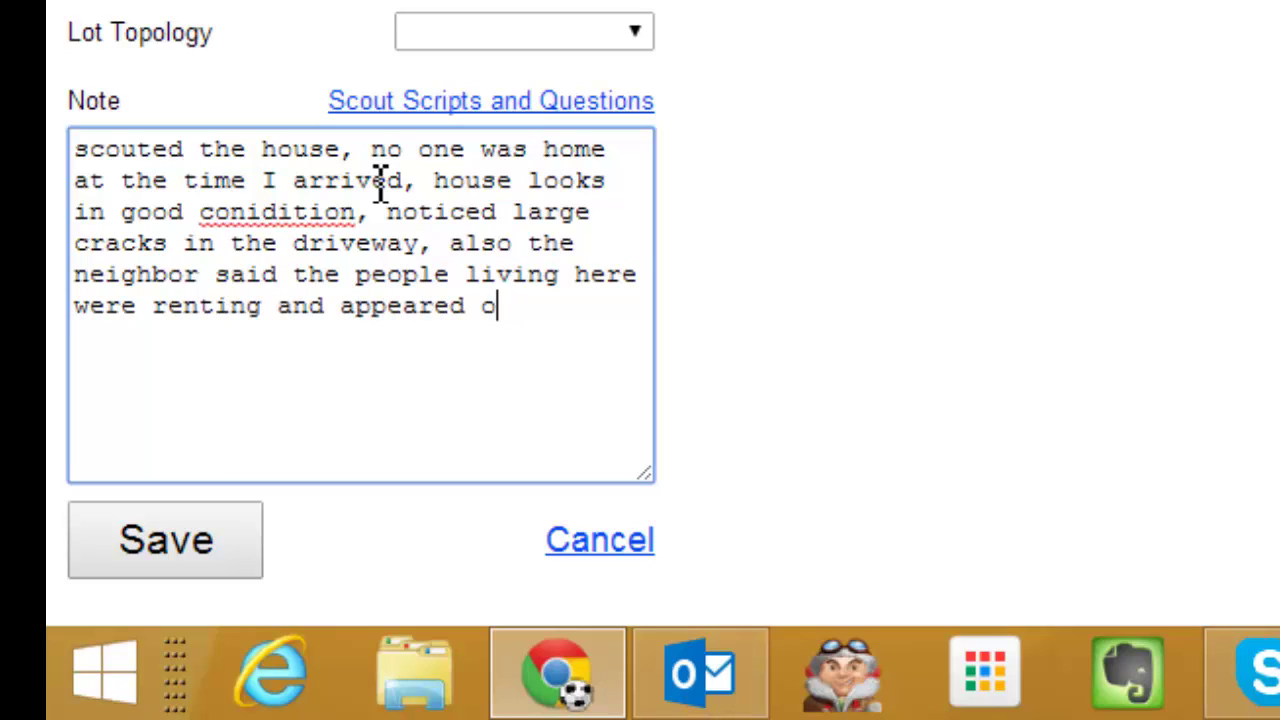
text(ing out.)
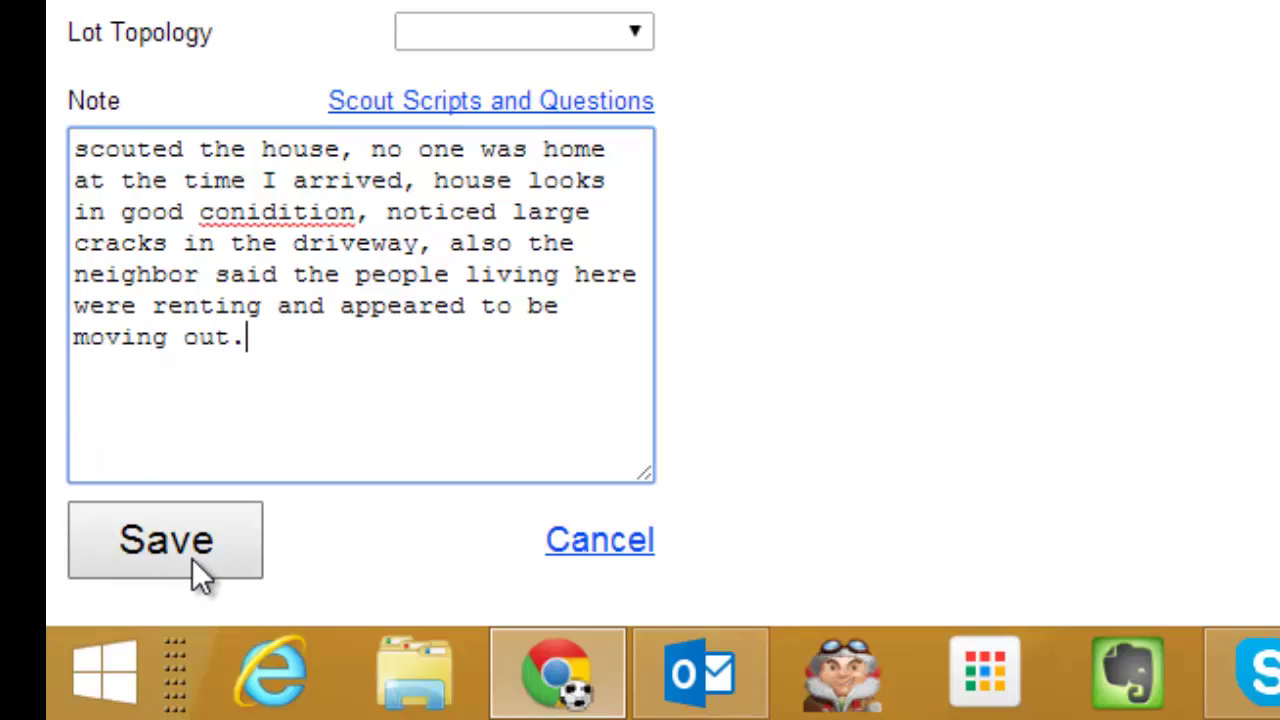
click(221, 542)
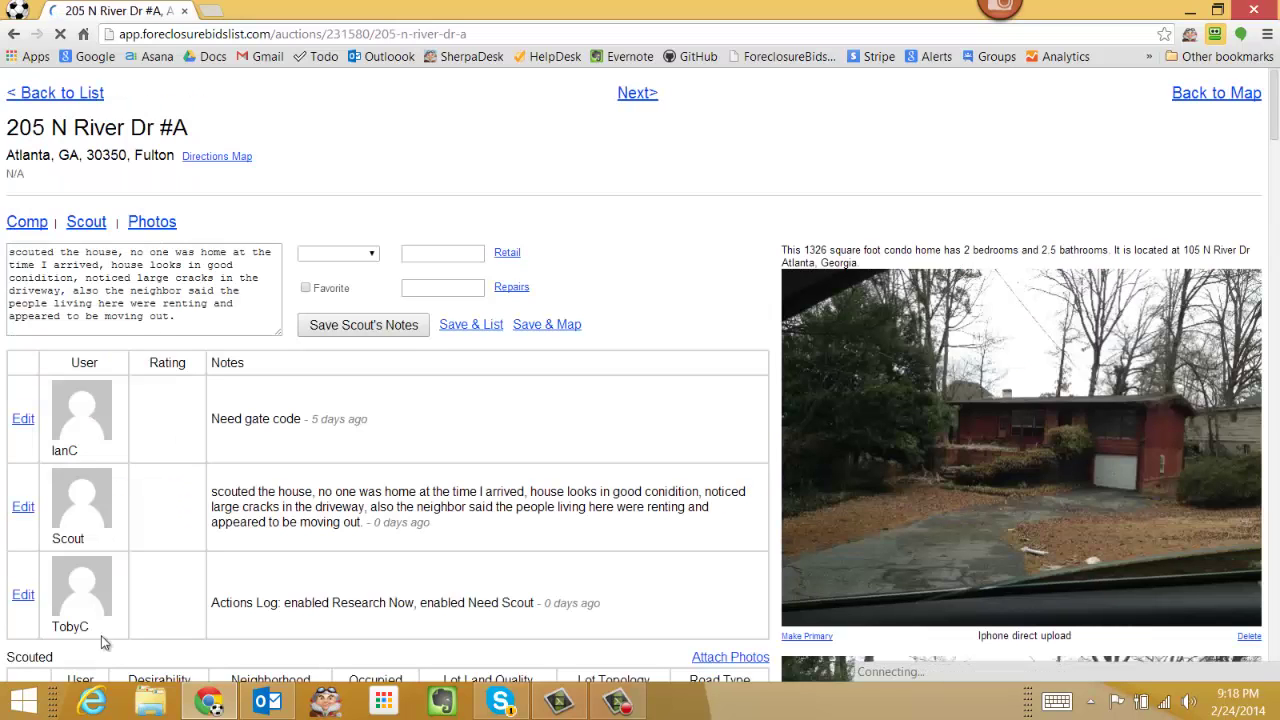
Step: Review the saved note and the Scouted table on the property's detail page and return to the properties map
scroll(387, 566, down, 3)
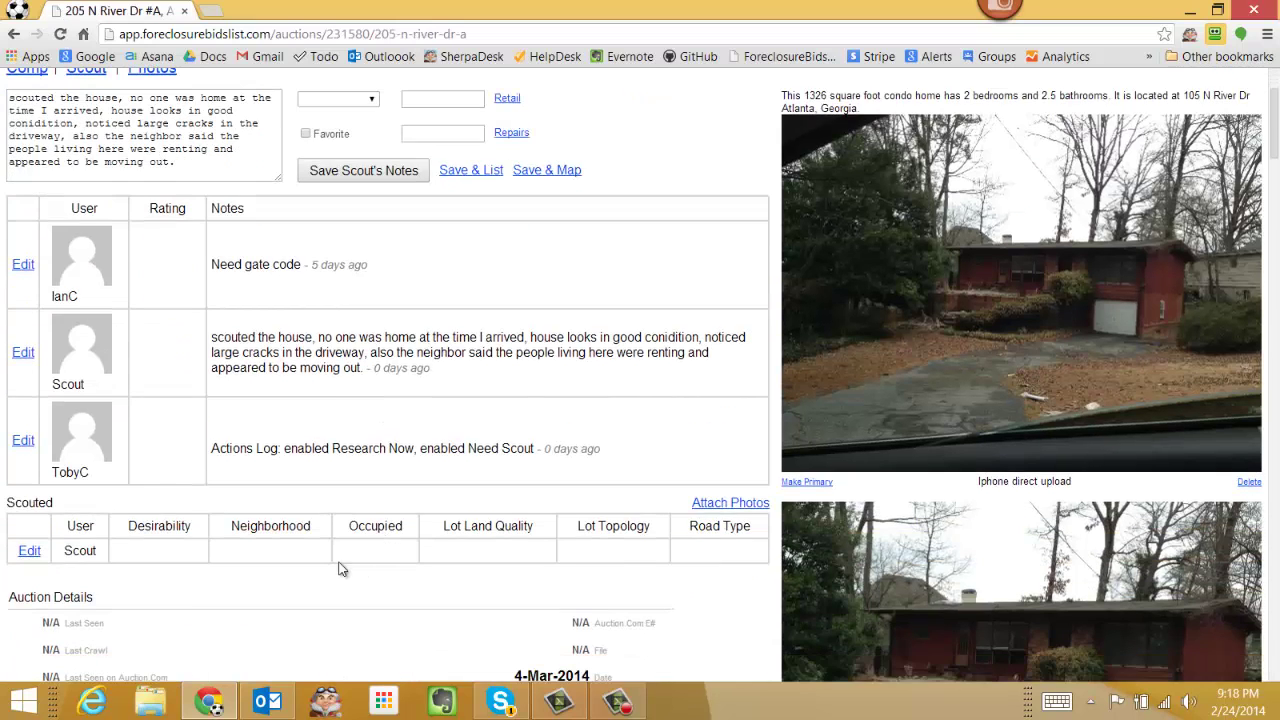
scroll(260, 555, up, 3)
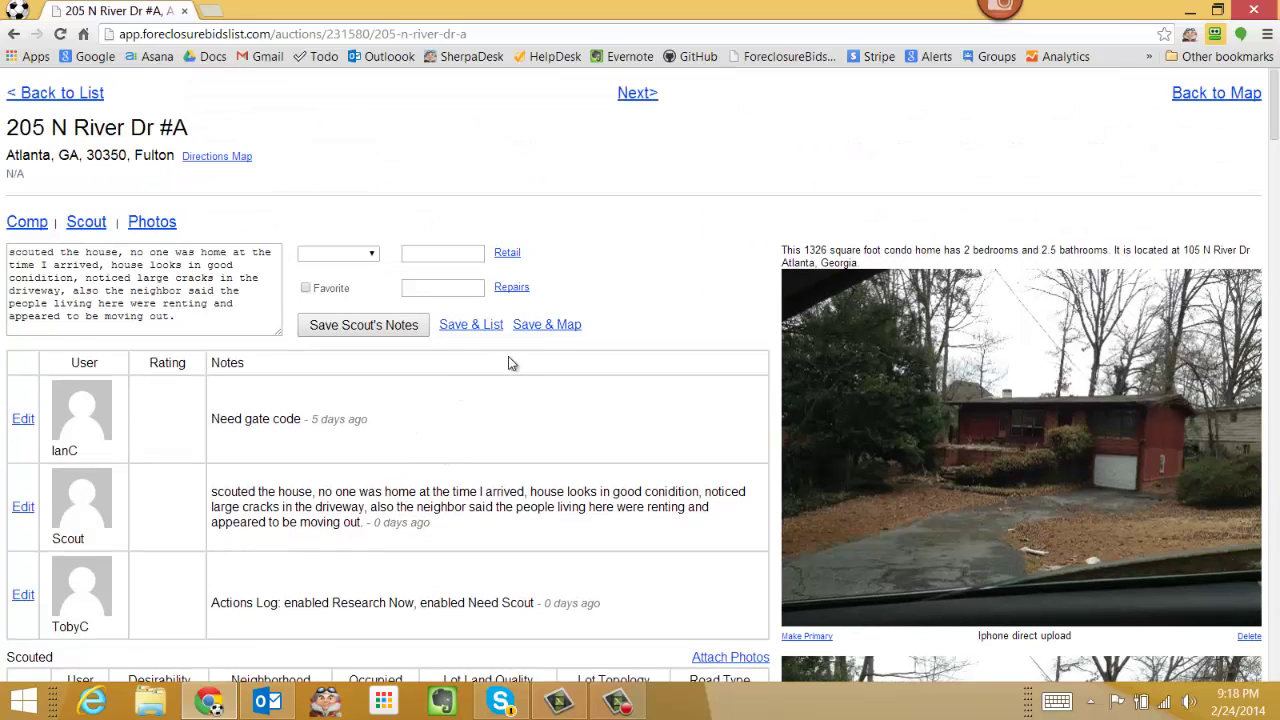
click(1203, 100)
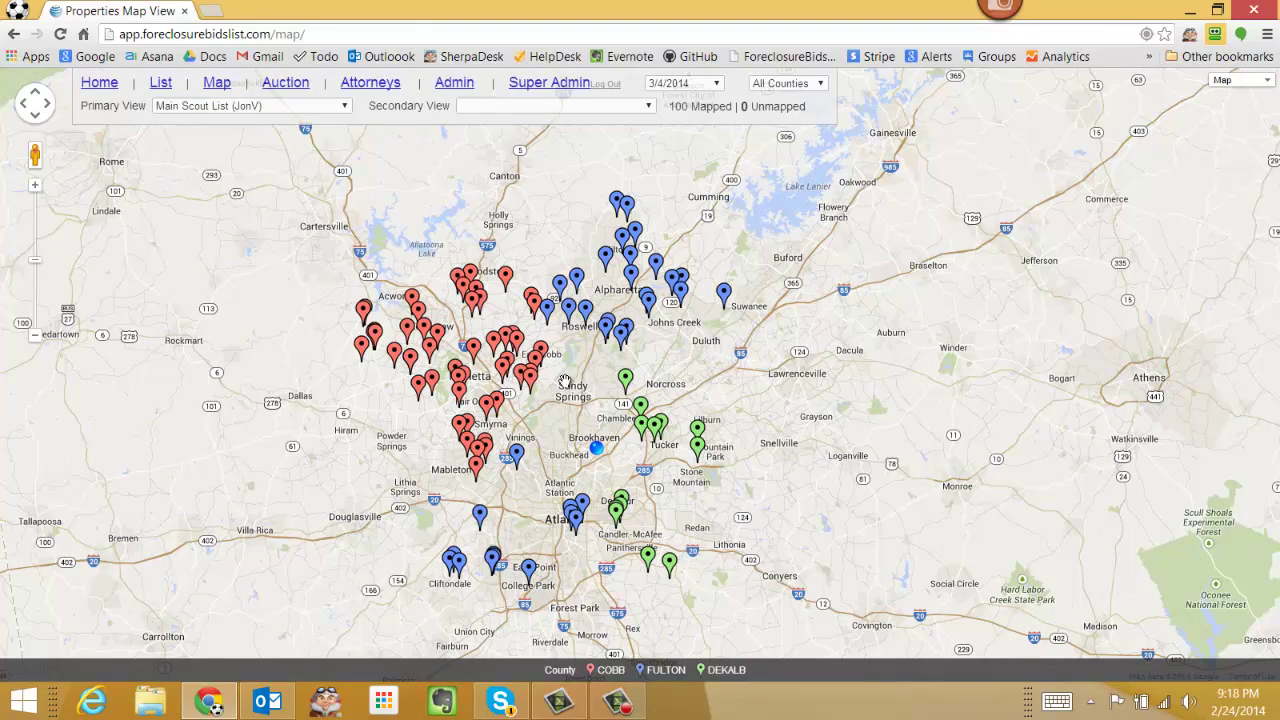
Step: From the northernmost DeKalb marker near Norcross, open the property's photo upload page and its scout report, returning to the map after each
click(624, 383)
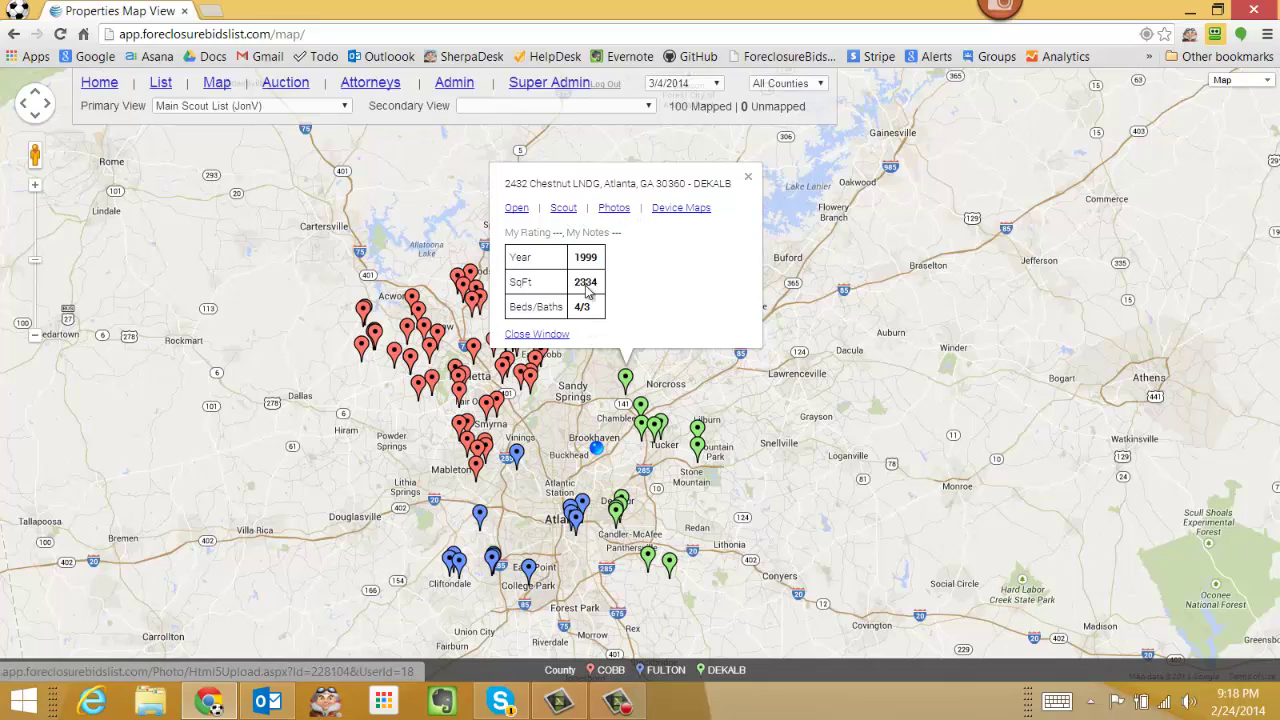
click(614, 209)
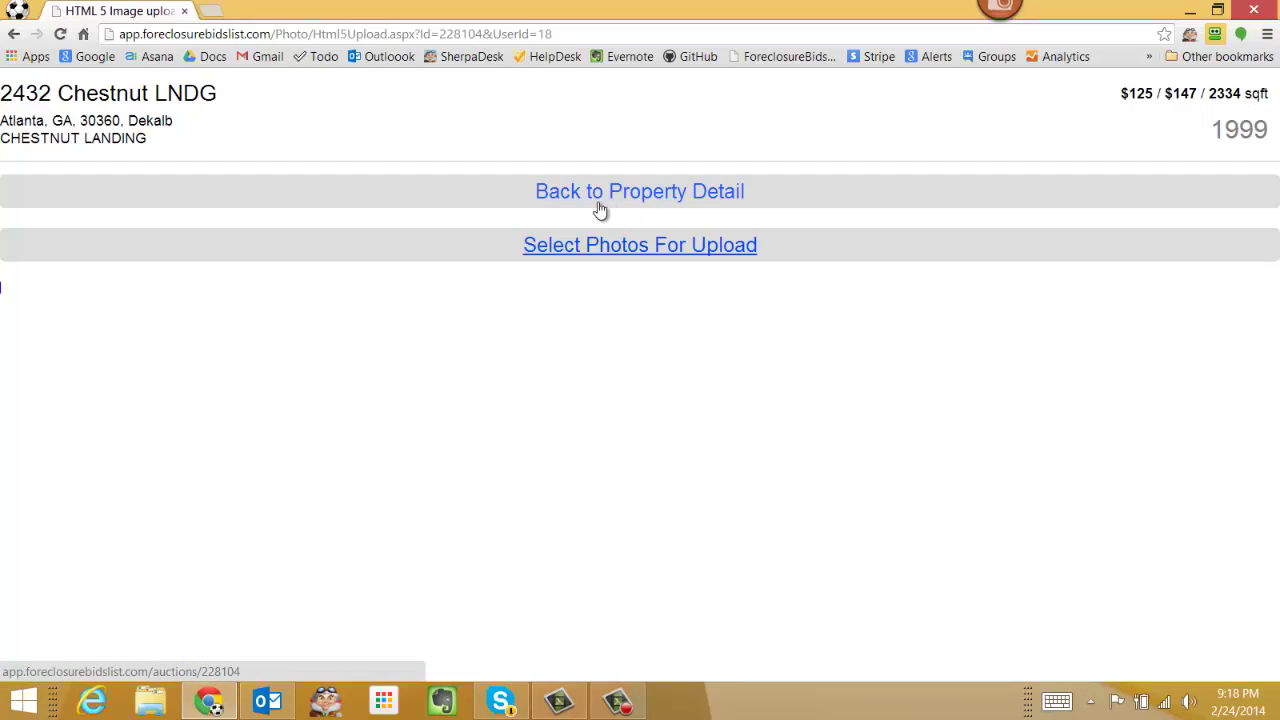
click(12, 35)
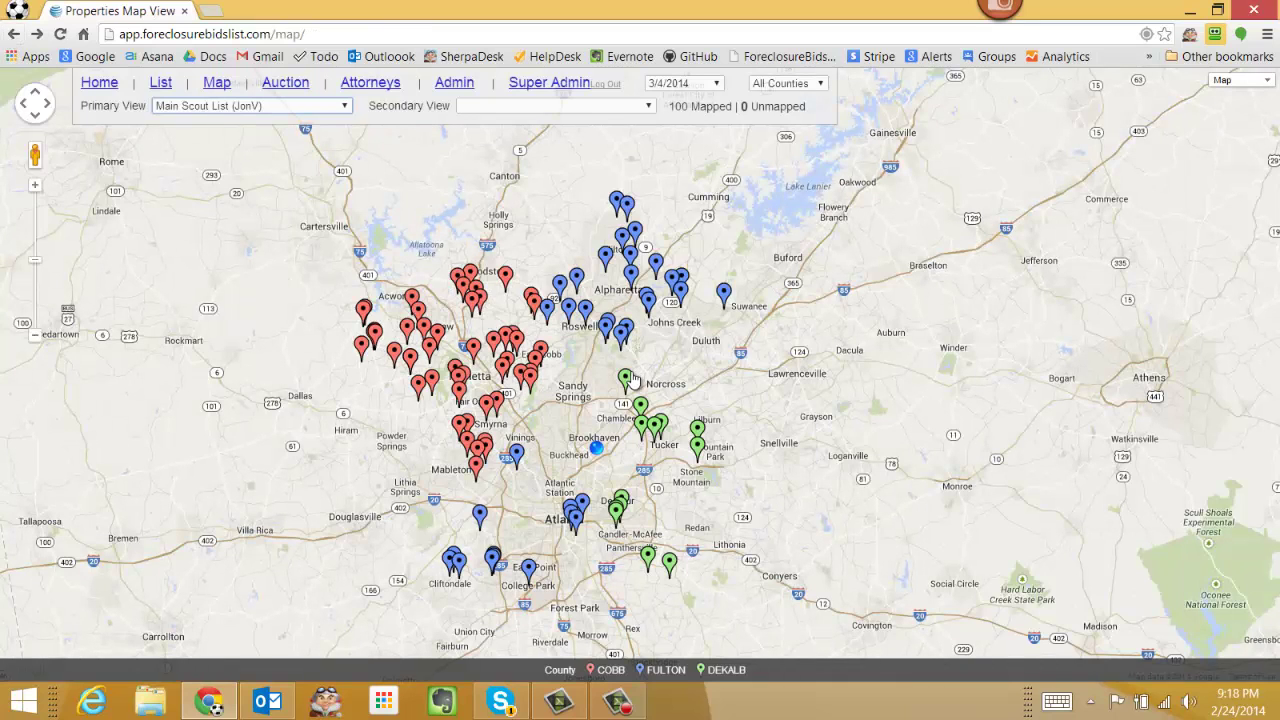
click(627, 378)
click(562, 211)
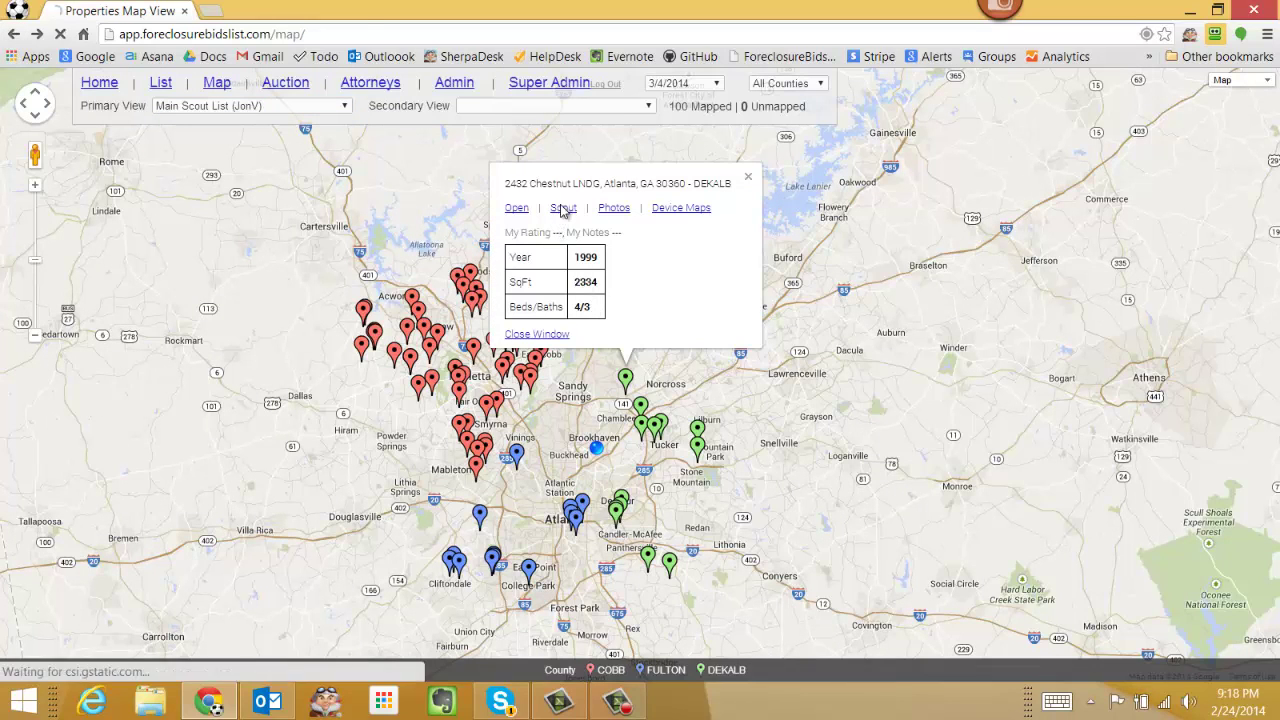
click(13, 34)
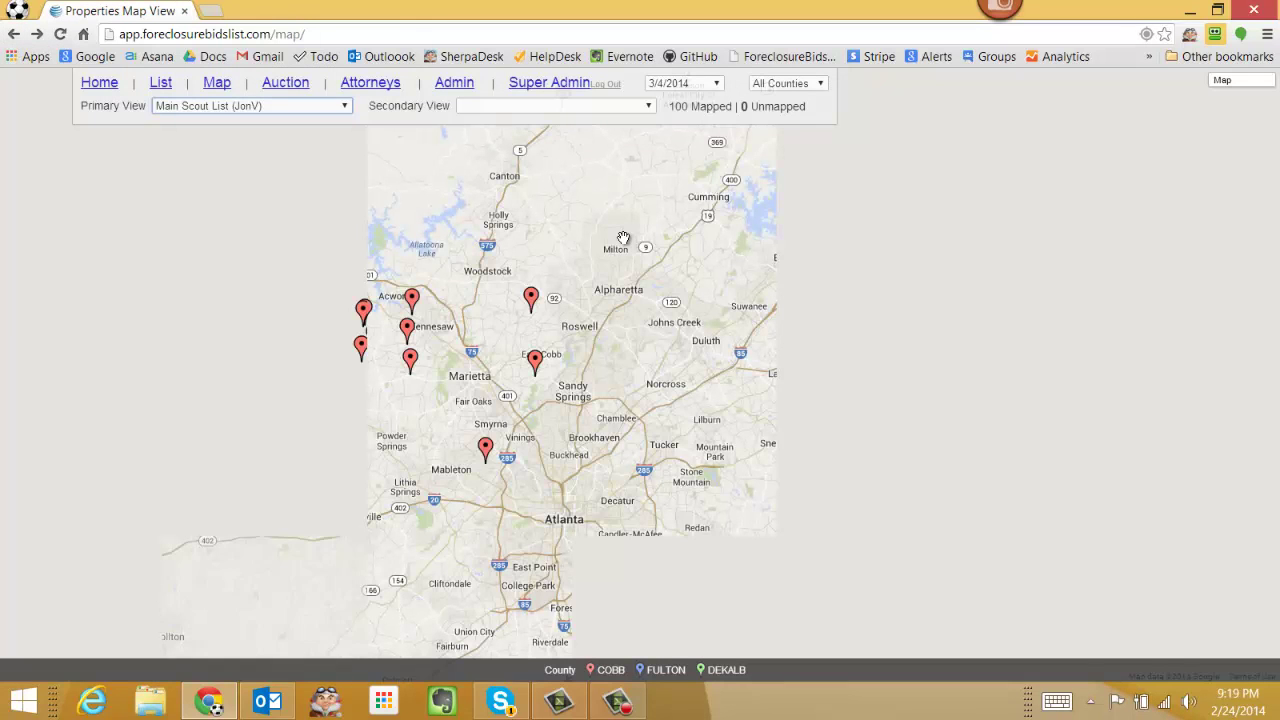
Step: Open Device Maps for the same DeKalb property to view its directions page and return to the properties map
click(626, 377)
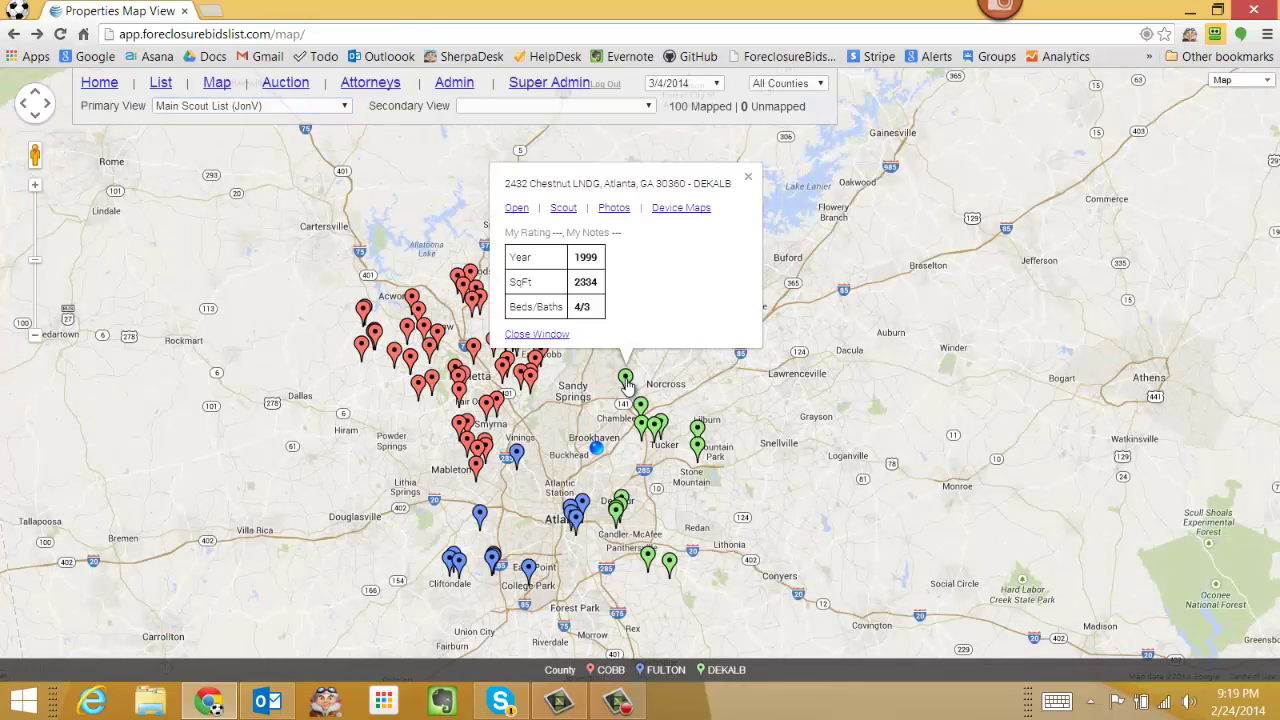
click(686, 212)
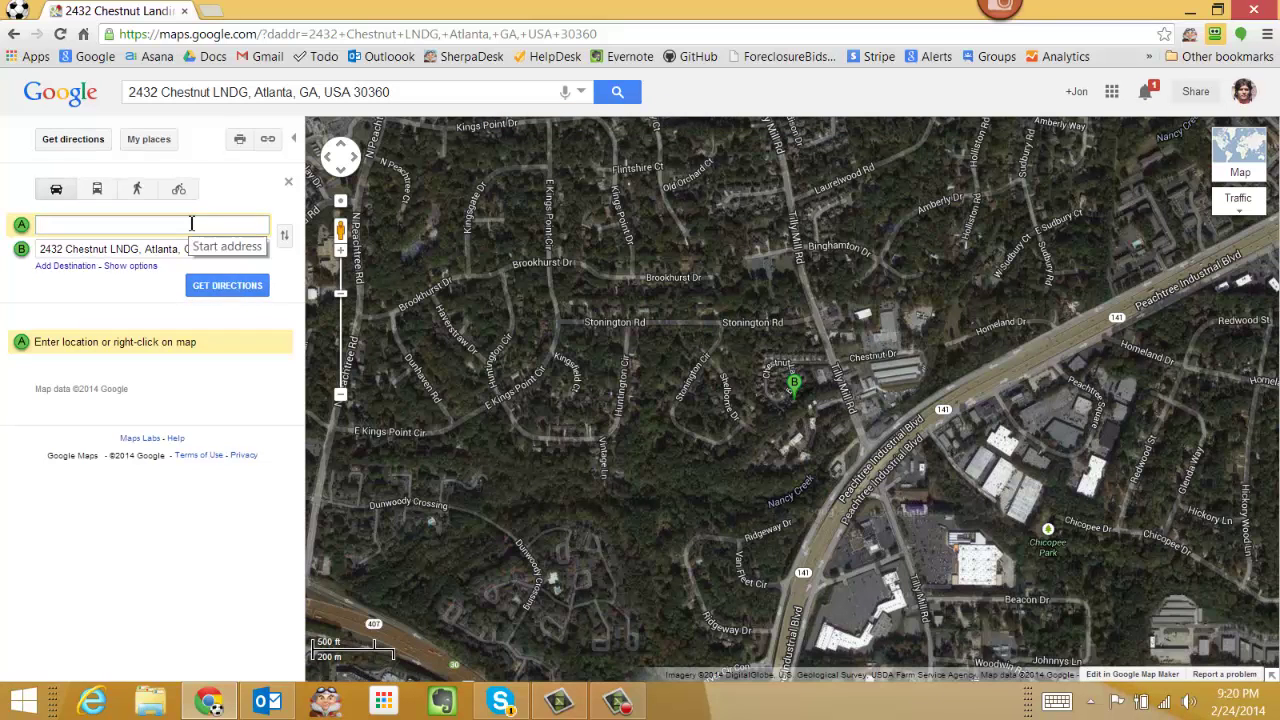
click(258, 288)
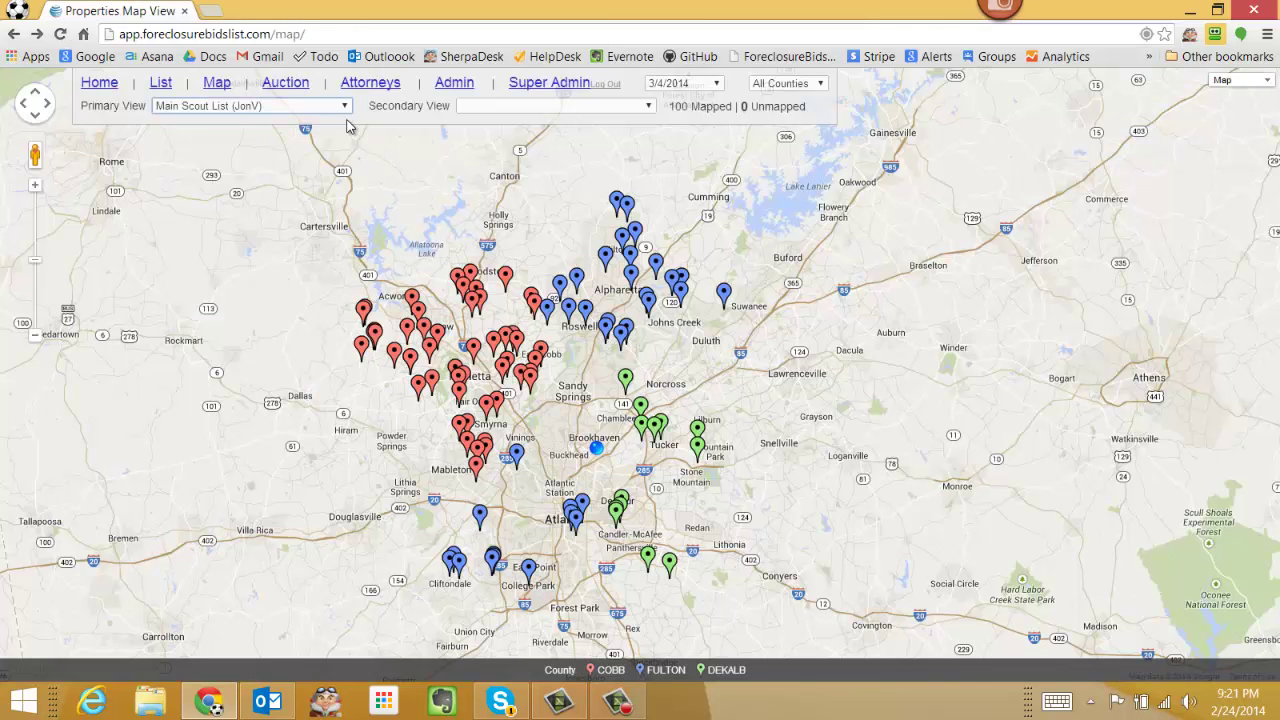
Step: Switch the map's primary view to the Scouted Houses list and examine the mapped properties around Atlanta
click(346, 107)
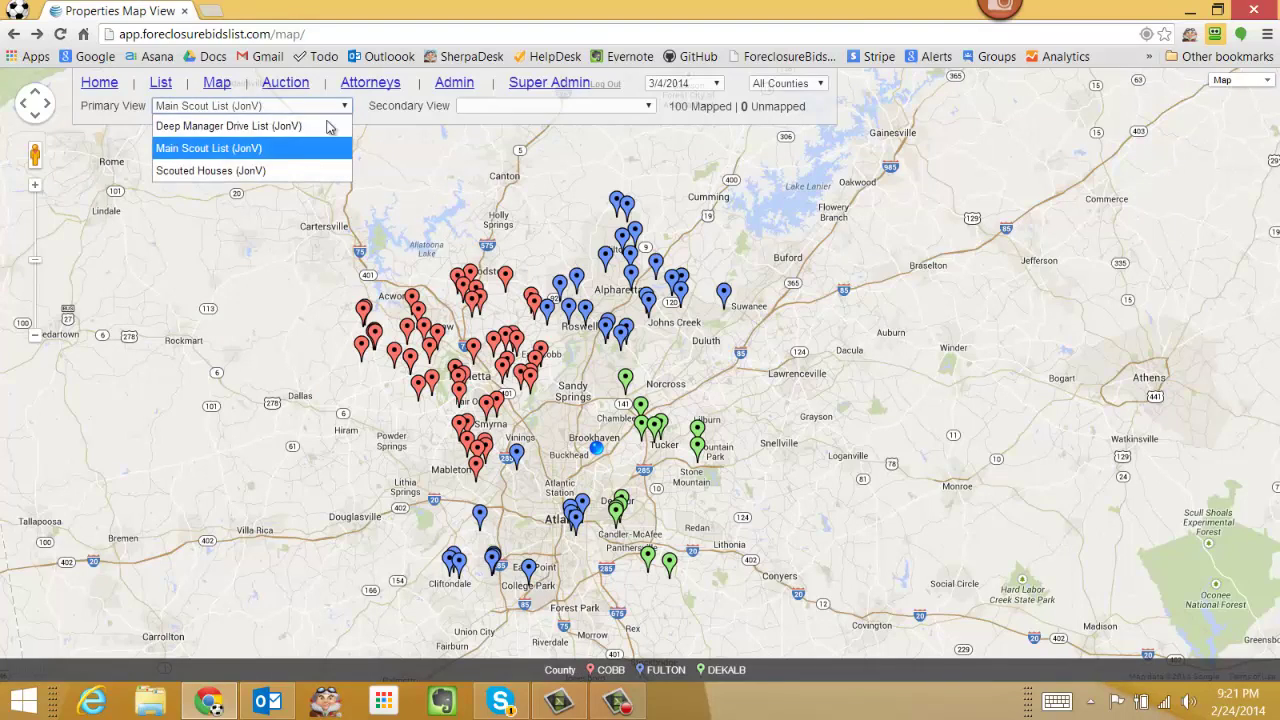
click(286, 170)
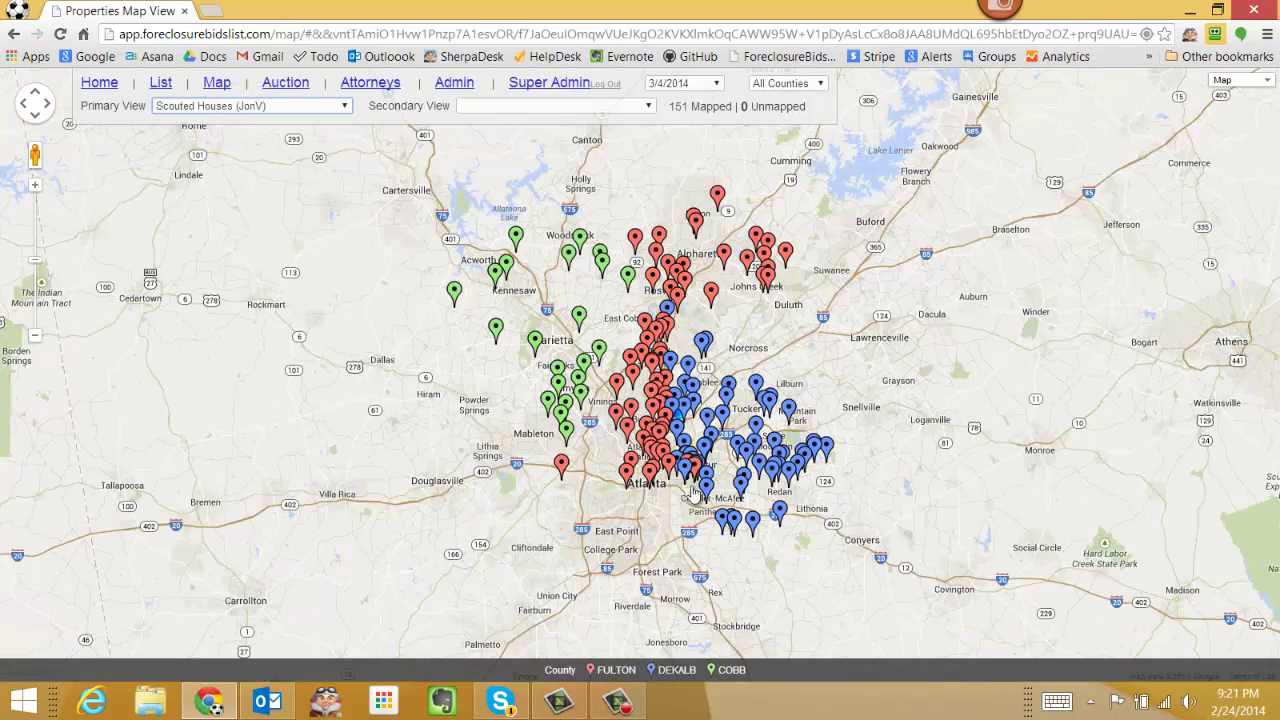
scroll(750, 349, up, 1)
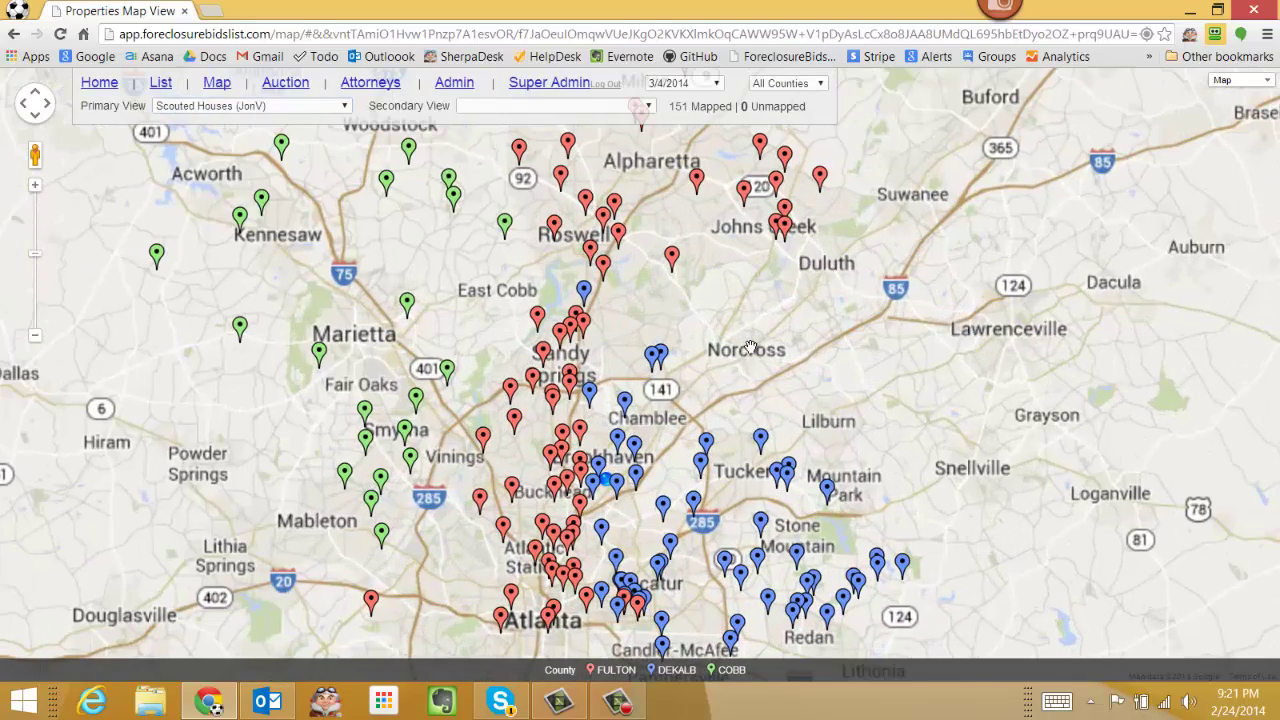